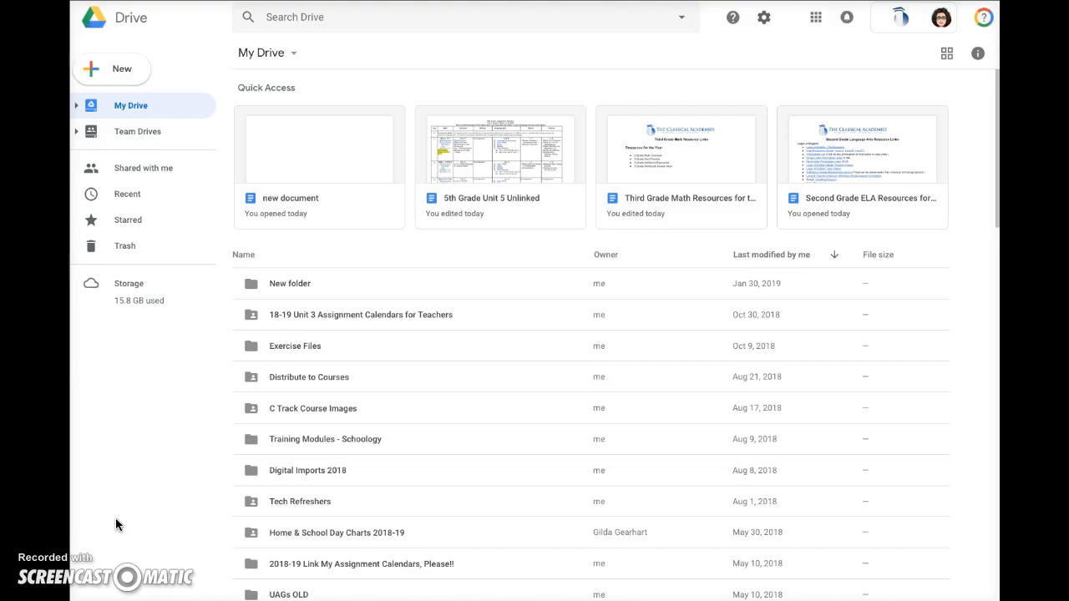
left_click(128, 104)
left_click(266, 54)
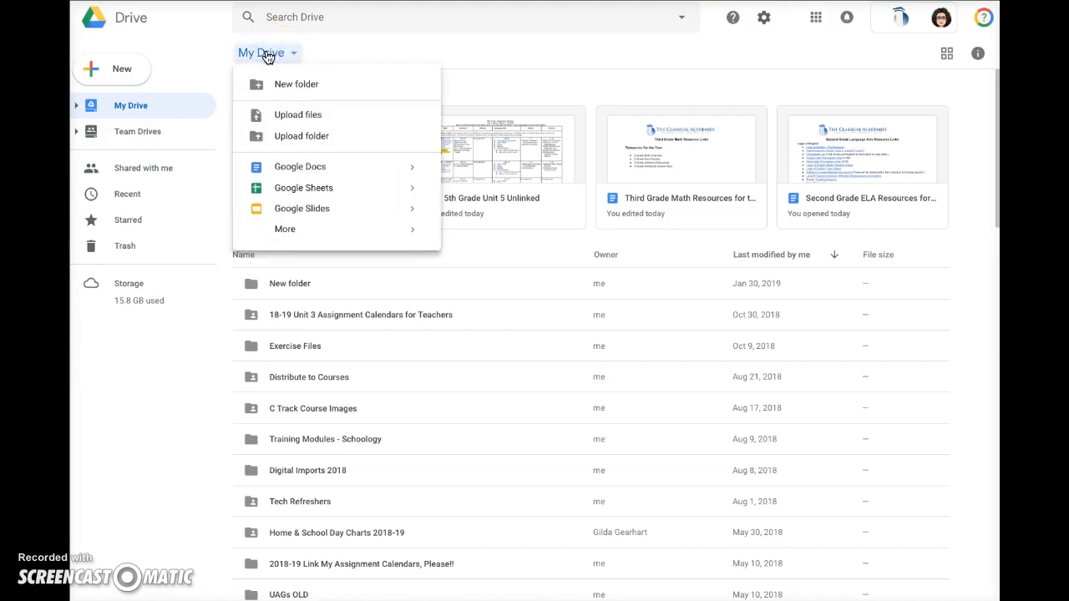
left_click(209, 53)
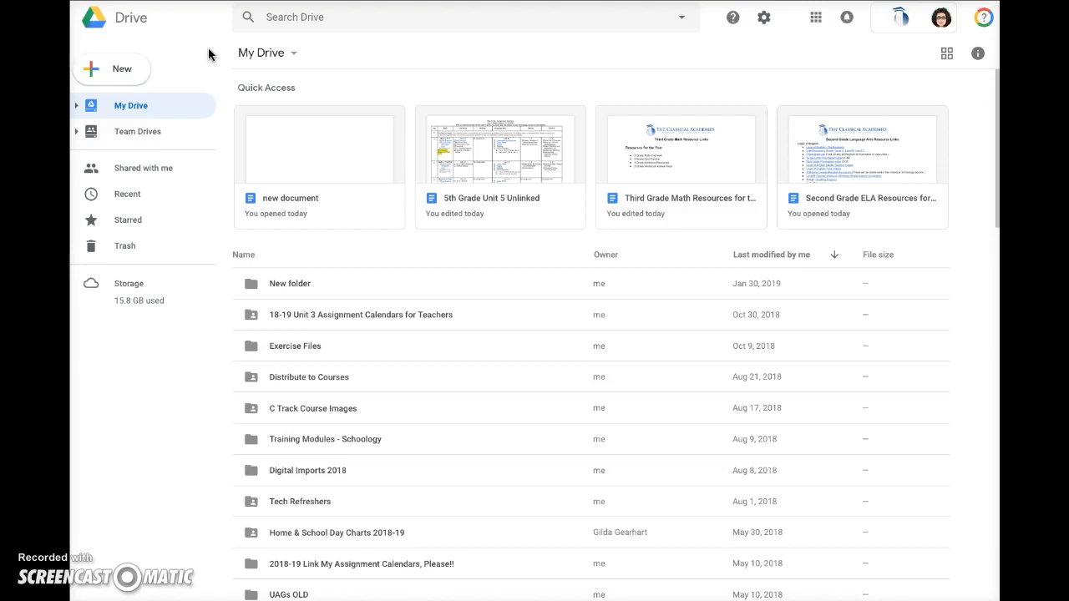
Step: Create a new folder named "Practice folder" in My Drive
left_click(114, 70)
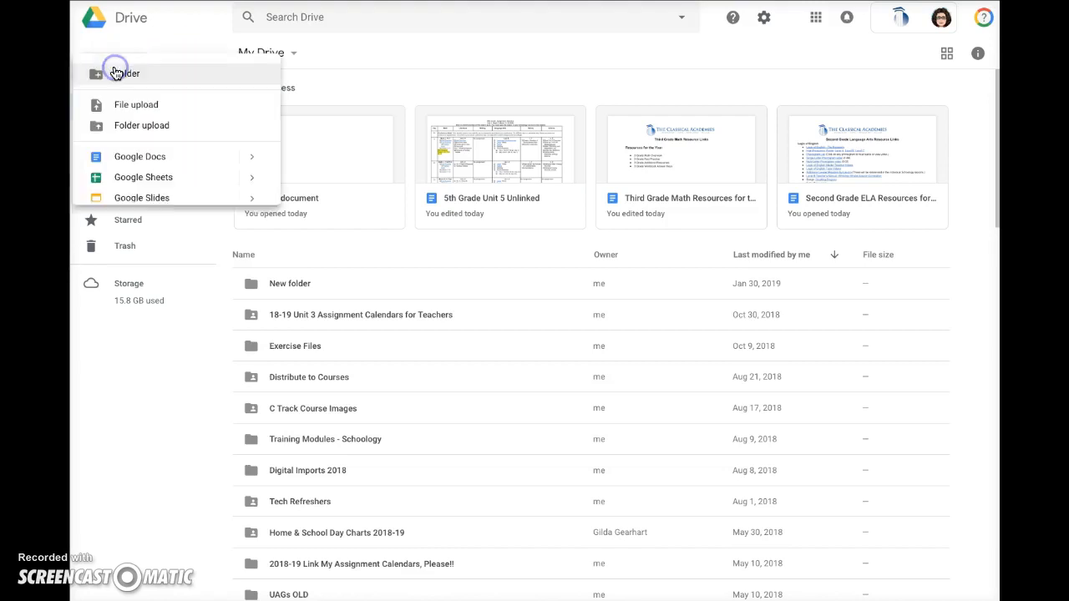
left_click(122, 75)
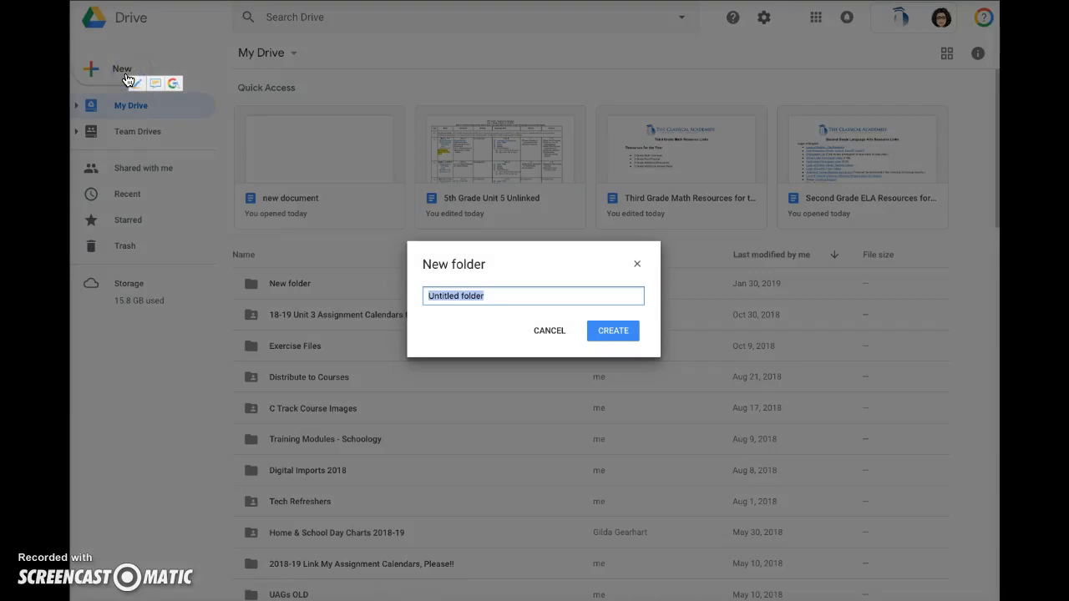
type("Practice")
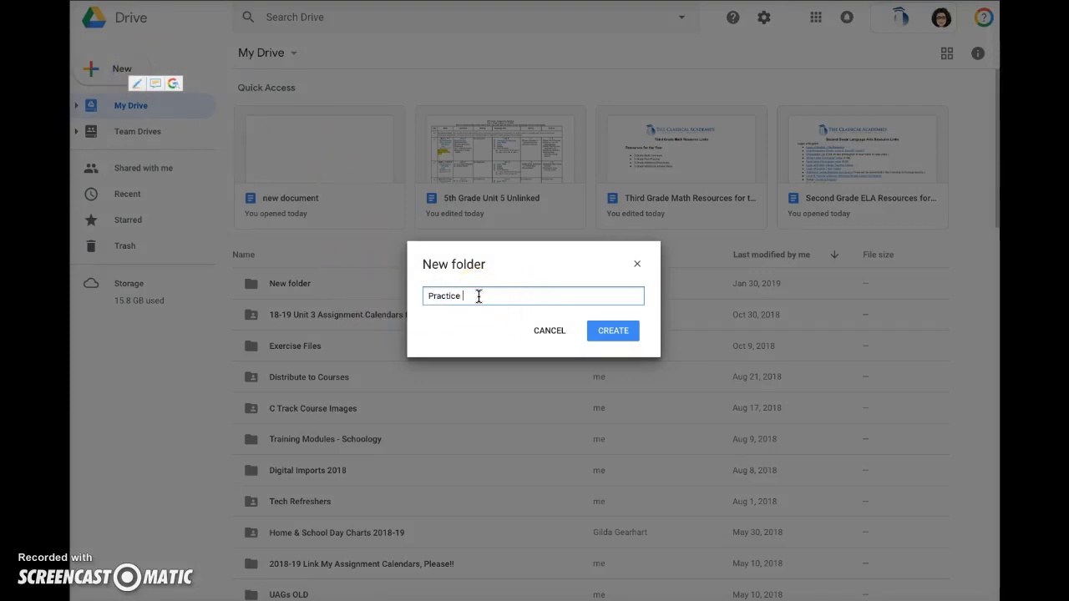
type(" folder")
left_click(662, 343)
left_click(619, 331)
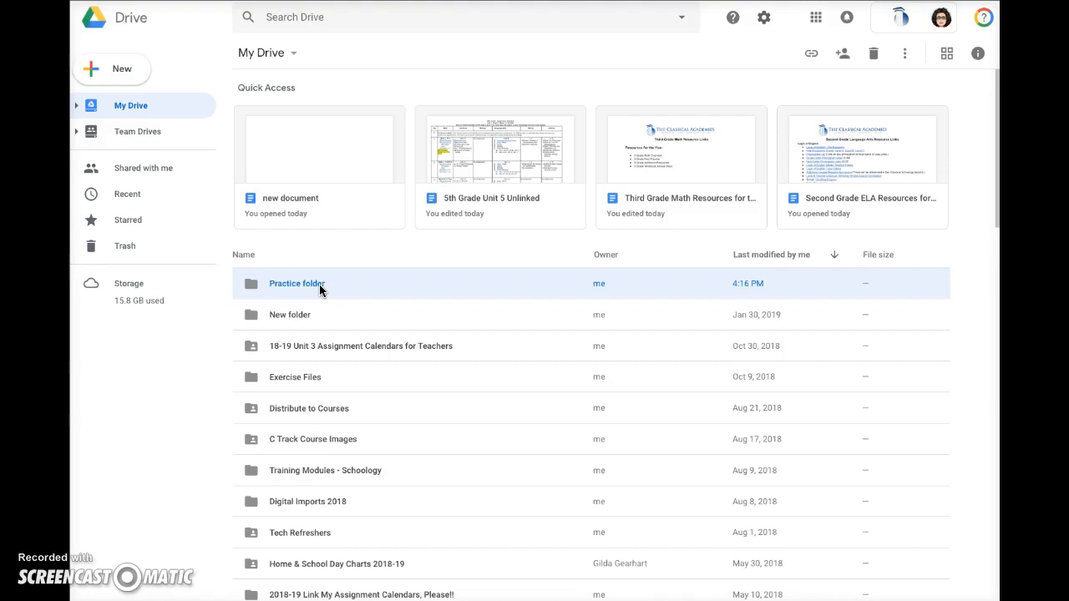
Step: Look through the My Drive file list and open Practice folder
scroll(443, 428, "down", 3)
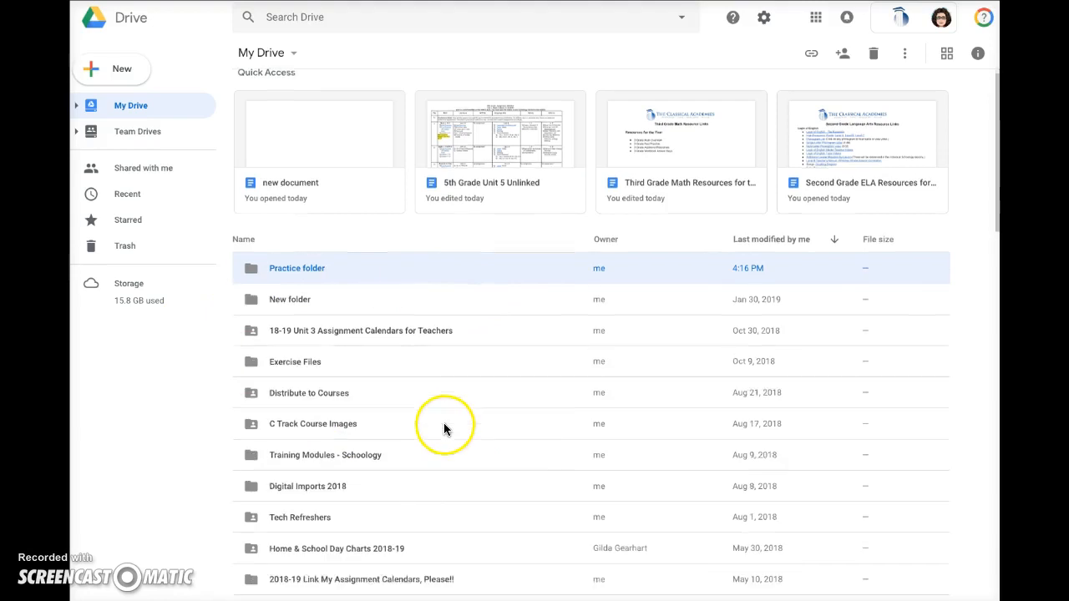
scroll(416, 444, "down", 12)
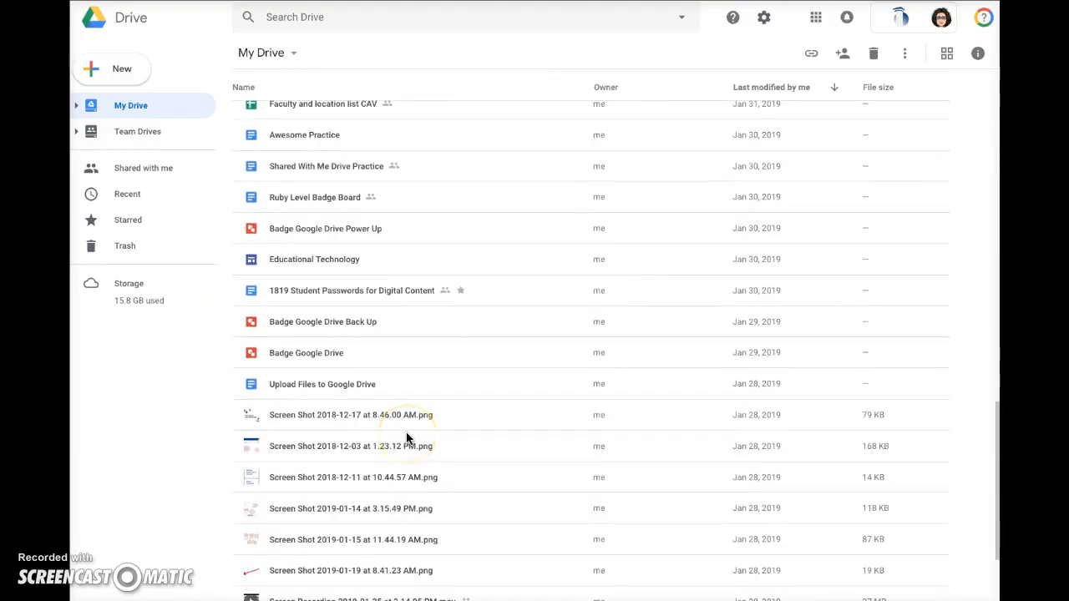
scroll(326, 229, "up", 1)
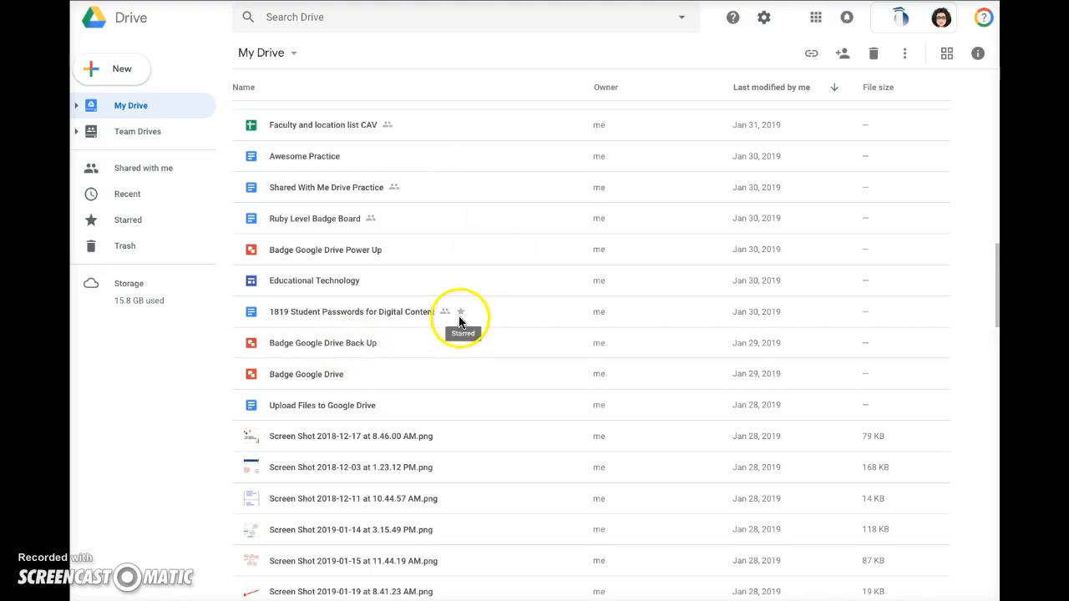
scroll(444, 337, "up", 15)
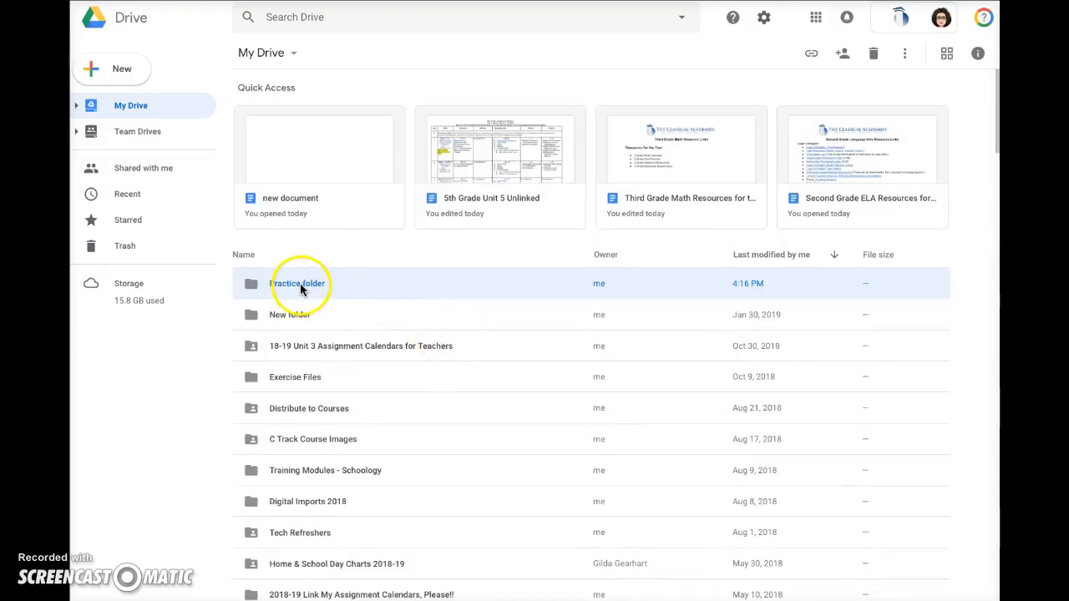
double_click(298, 283)
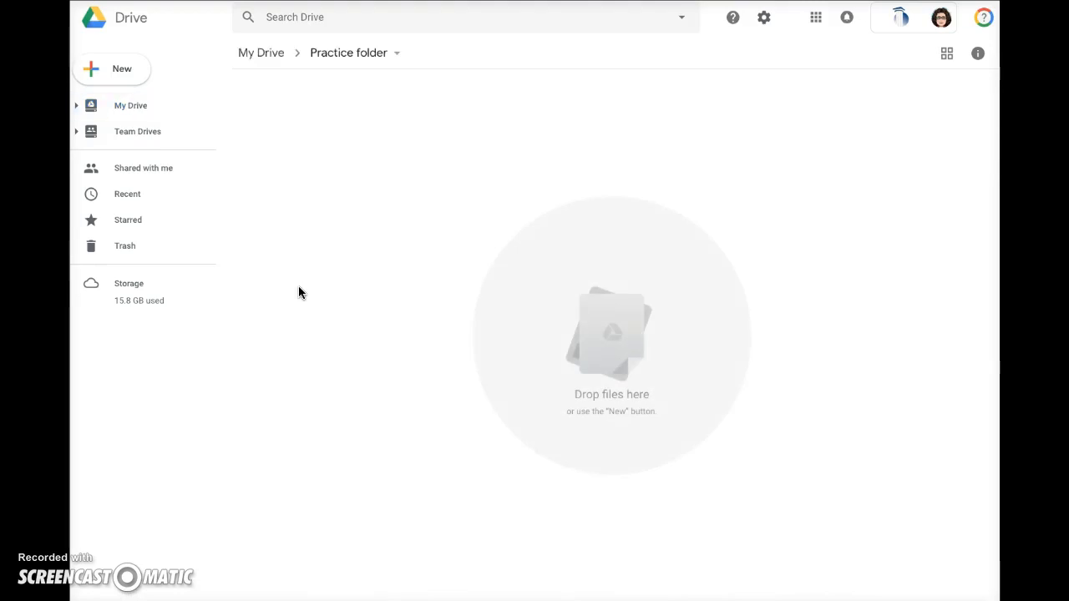
Step: Create a blank Google Docs document inside Practice folder, title it "Practice document", and return to the folder
left_click(118, 73)
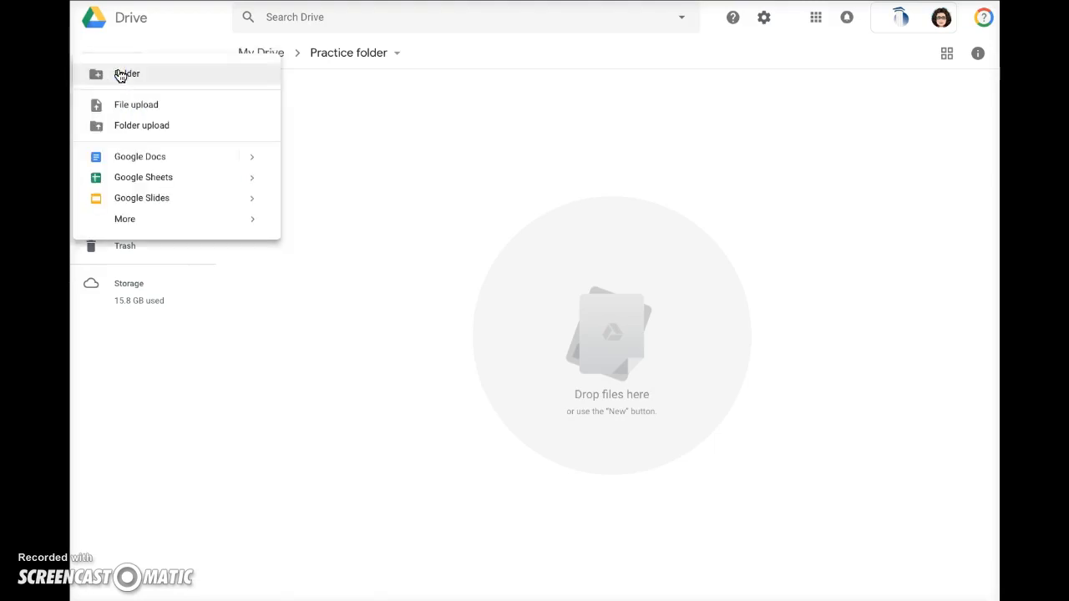
left_click(143, 161)
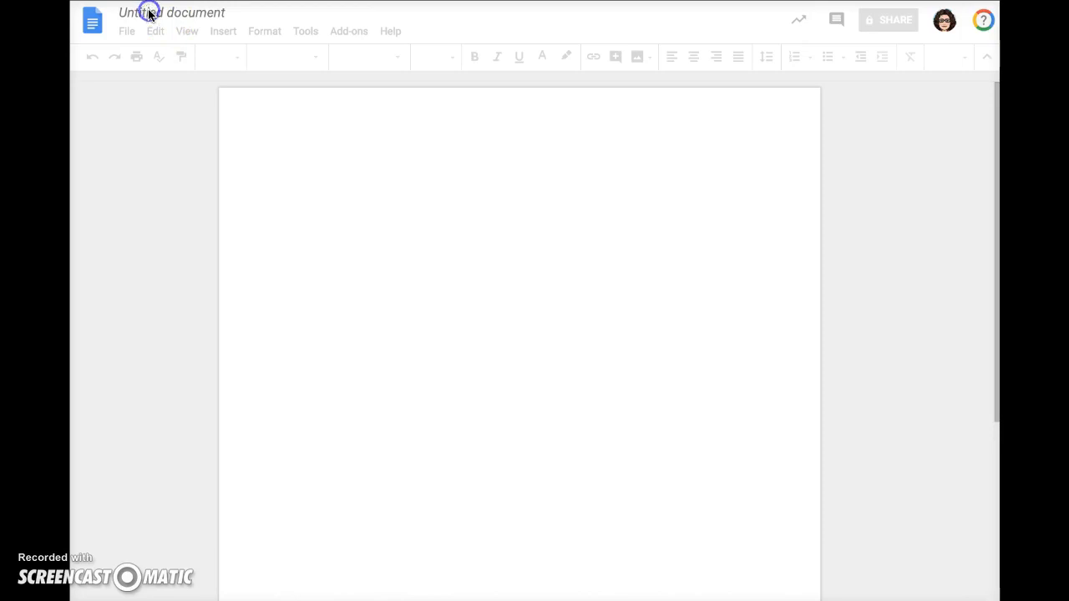
left_click(148, 15)
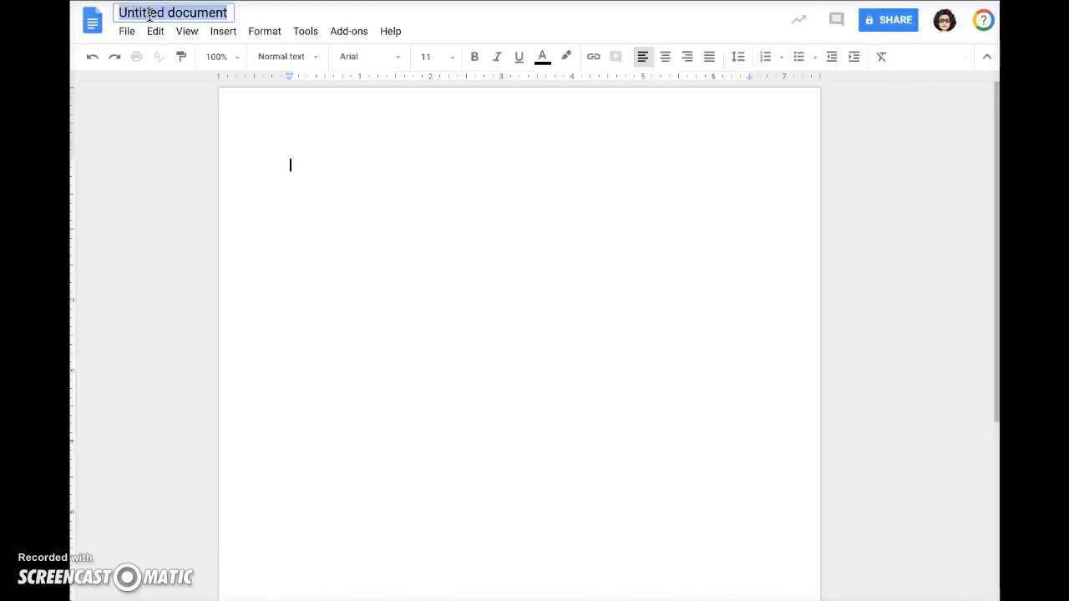
type("Practice docum")
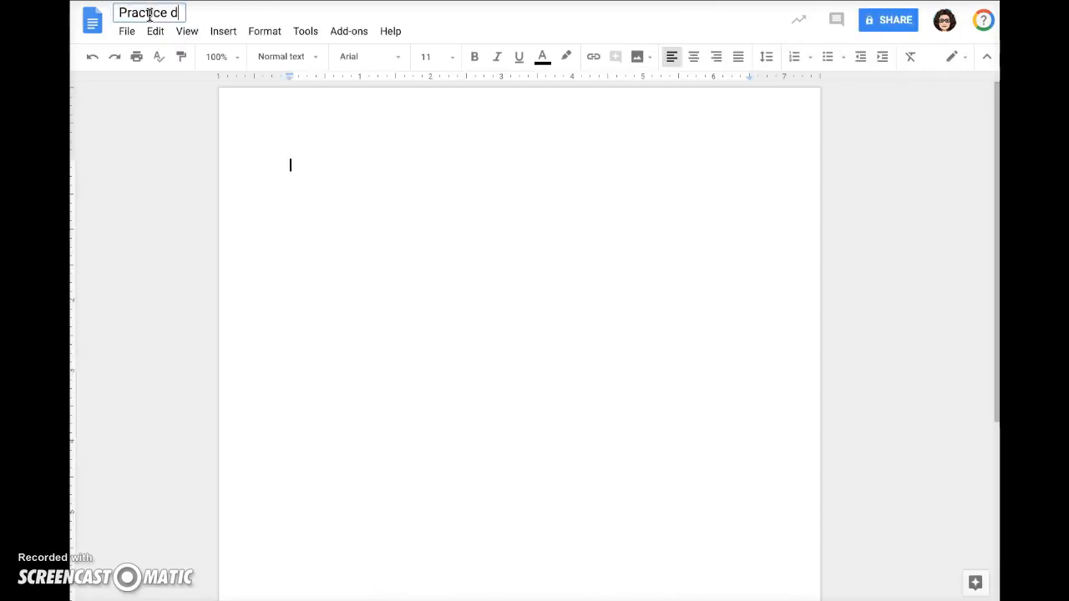
type("ent")
left_click(212, 112)
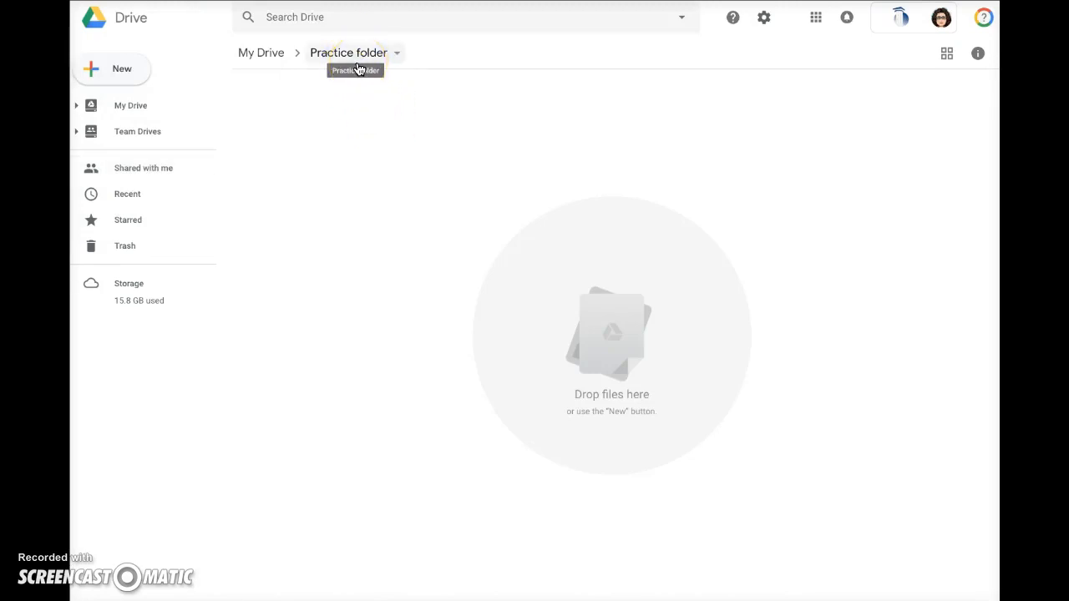
left_click(426, 173)
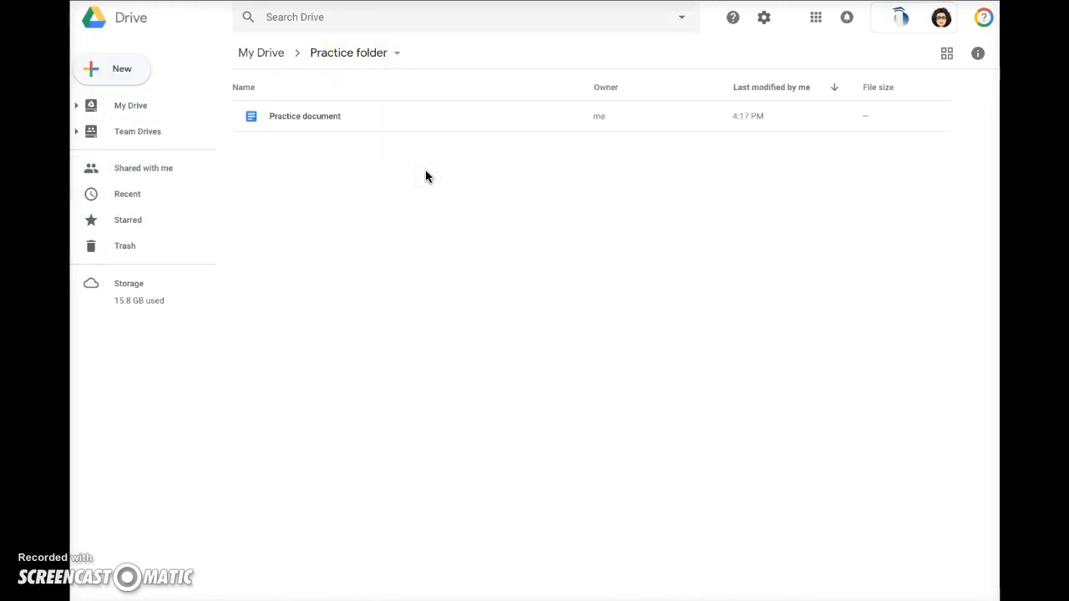
left_click(323, 316)
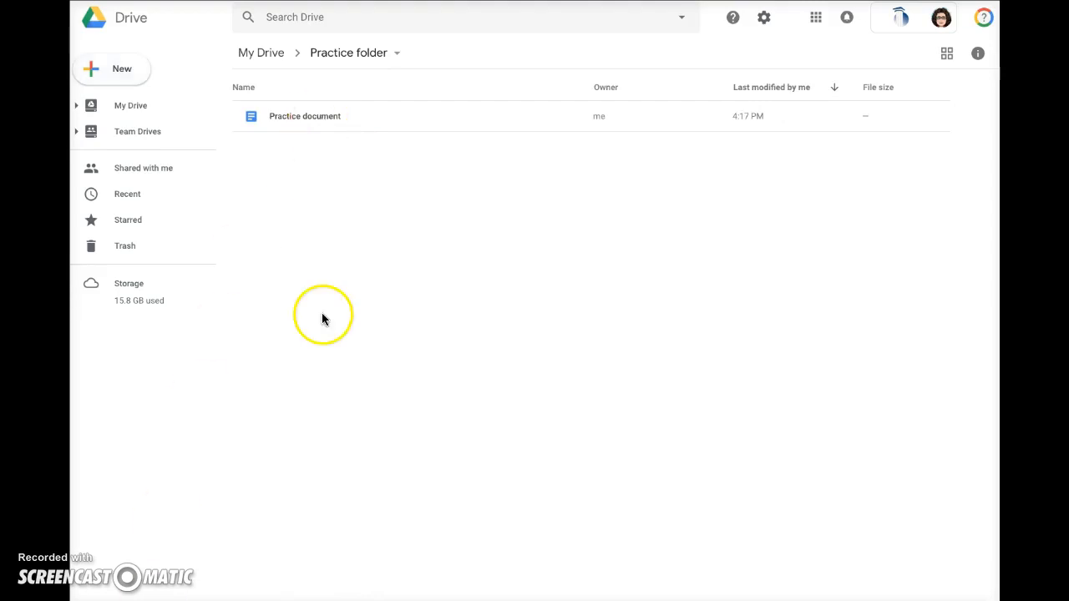
Step: Create a folder named "Sub-folder" inside Practice folder
left_click(127, 71)
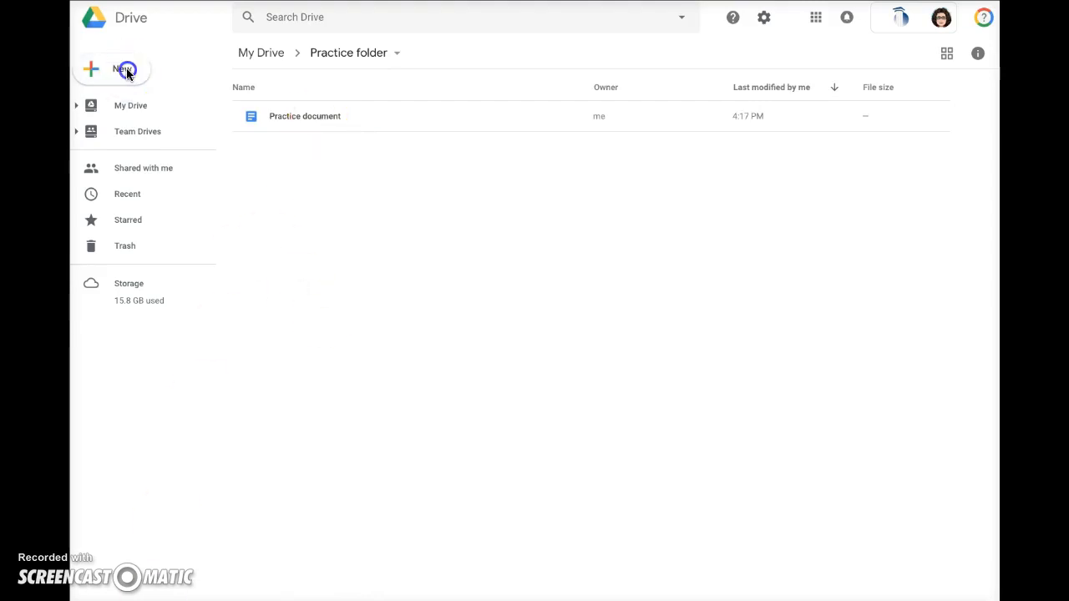
left_click(131, 75)
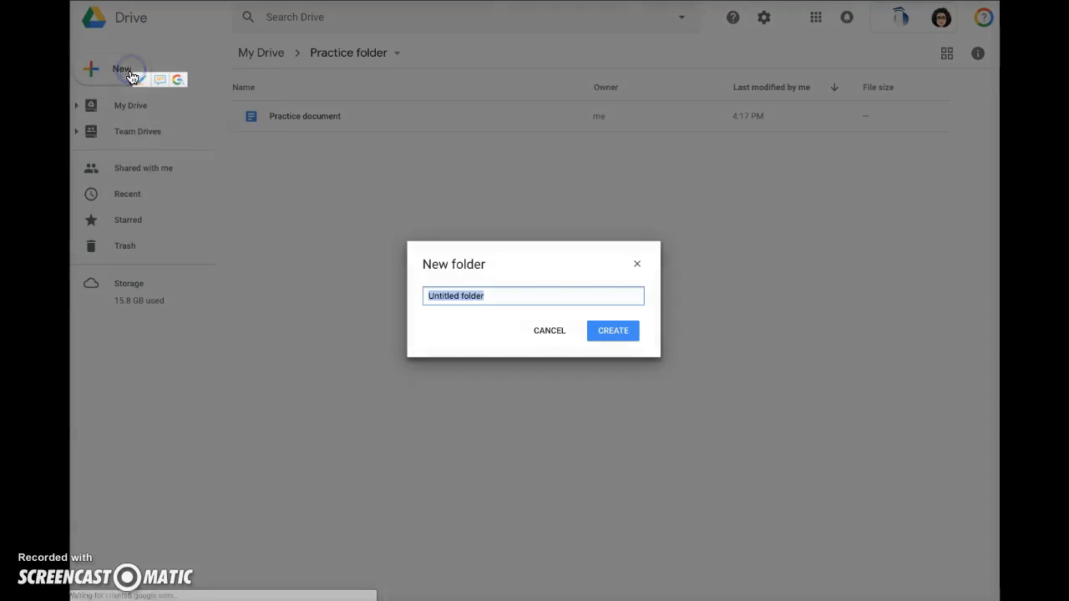
type("Sub-folder")
key("Return")
left_click(334, 228)
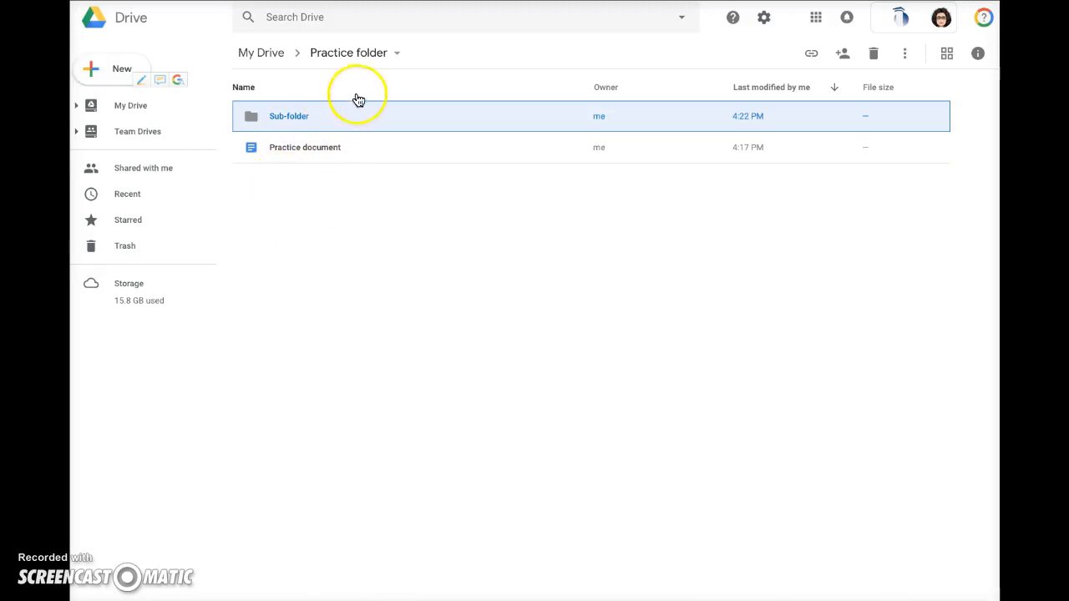
Step: Create a second folder named "Another sub-folder" inside Practice folder, using the current folder's own options
left_click(398, 56)
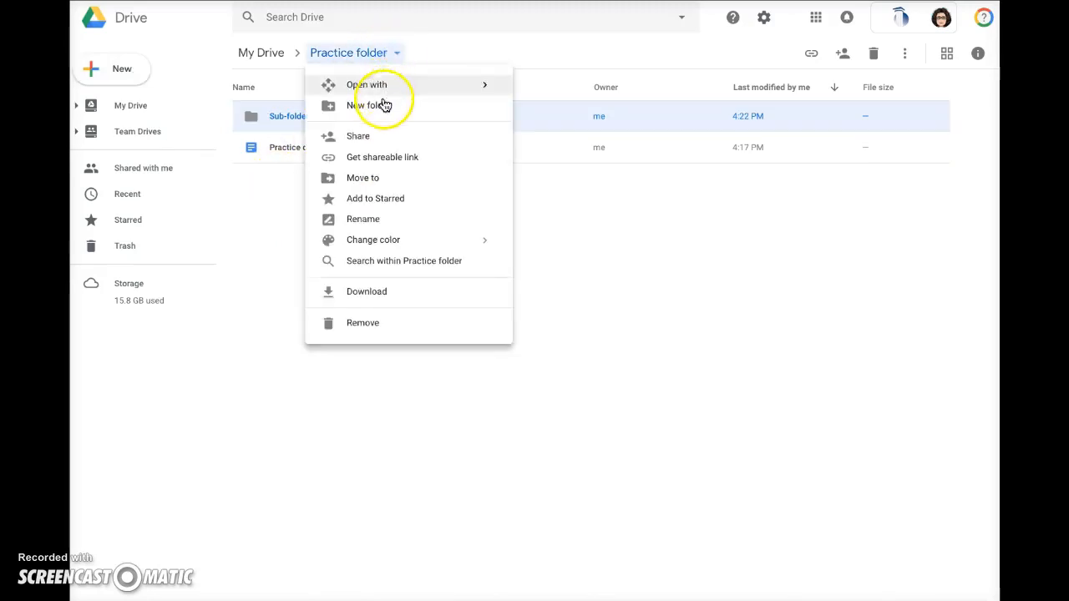
left_click(369, 105)
type("A")
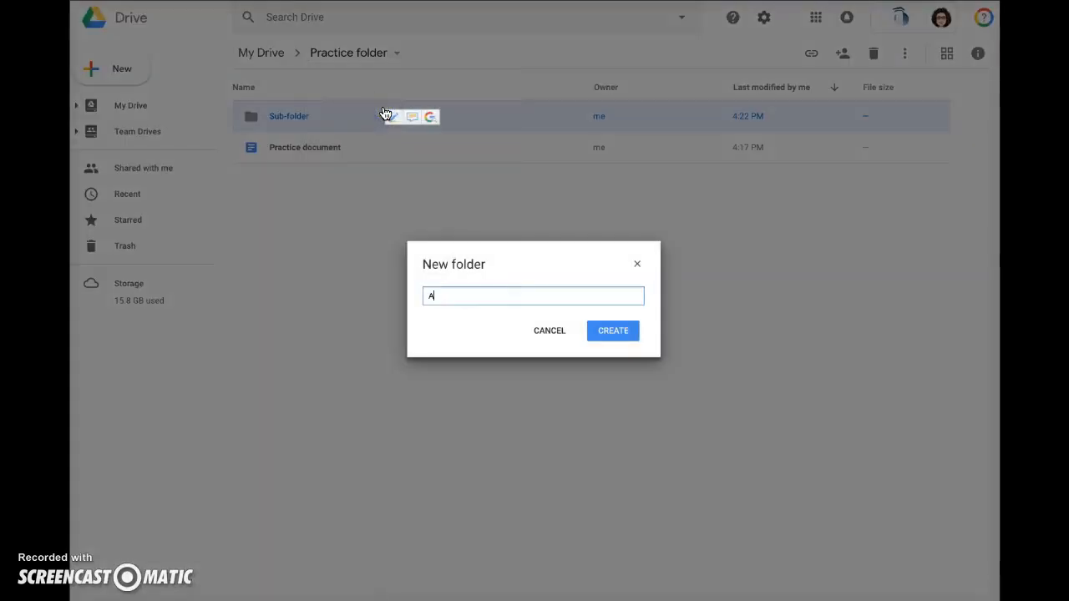
type("nother fo")
type("sub-folder")
key("Return")
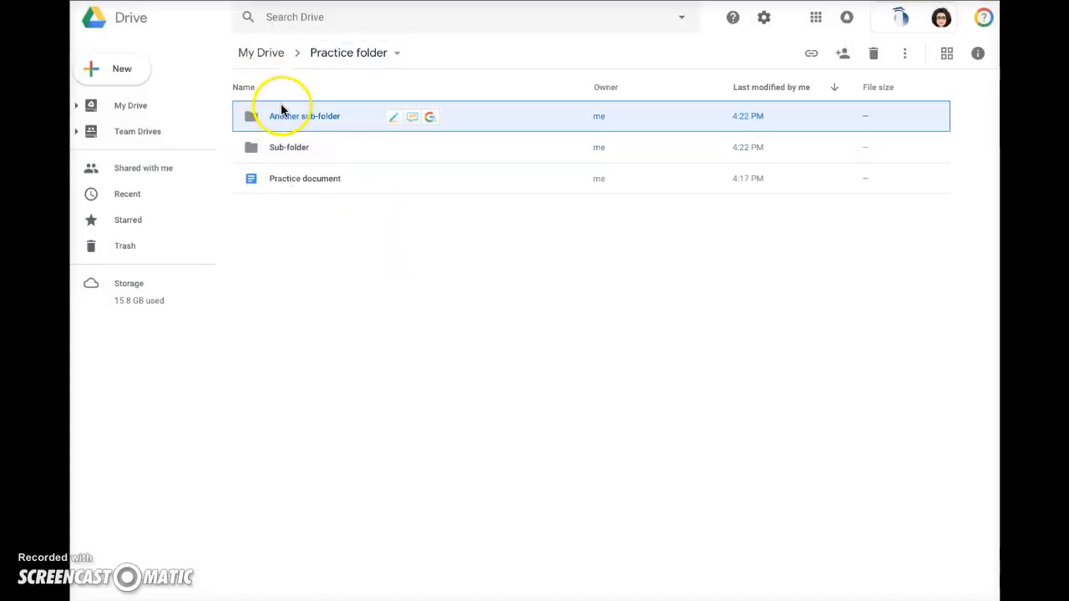
Step: Open Another sub-folder to view its location and contents, and return to Practice folder
double_click(282, 117)
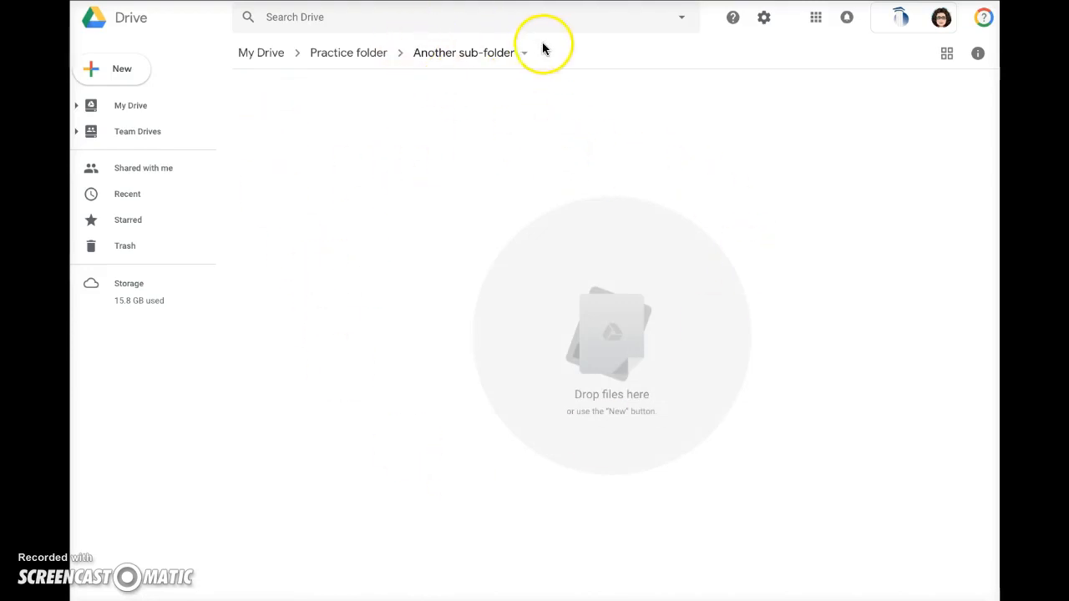
left_click(351, 55)
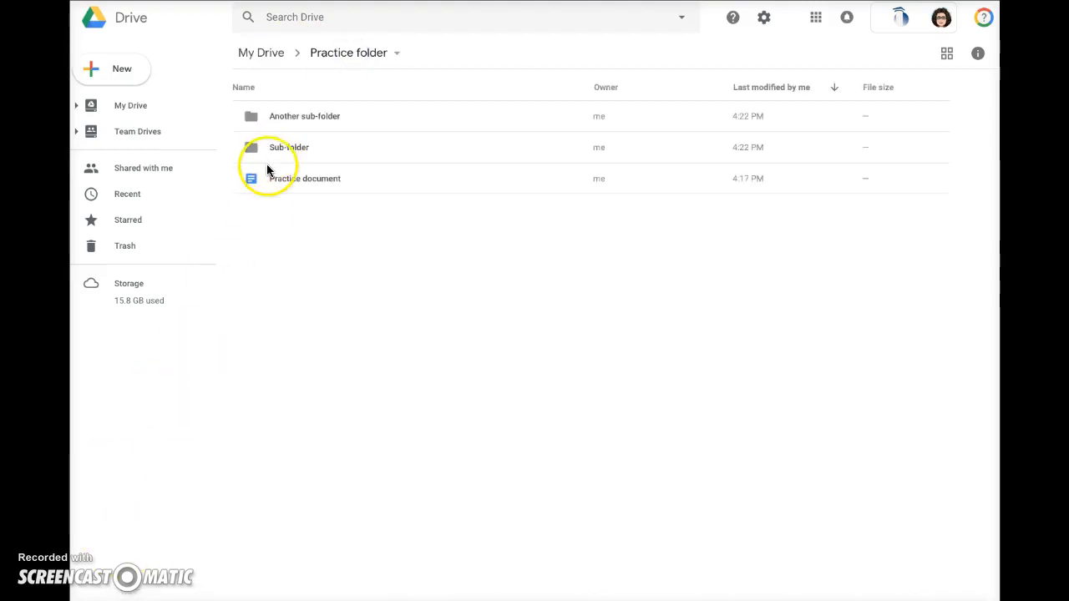
Step: Move Practice document from Practice folder into Sub-folder and open Sub-folder
left_click(288, 179)
left_click_drag(288, 179, 296, 144)
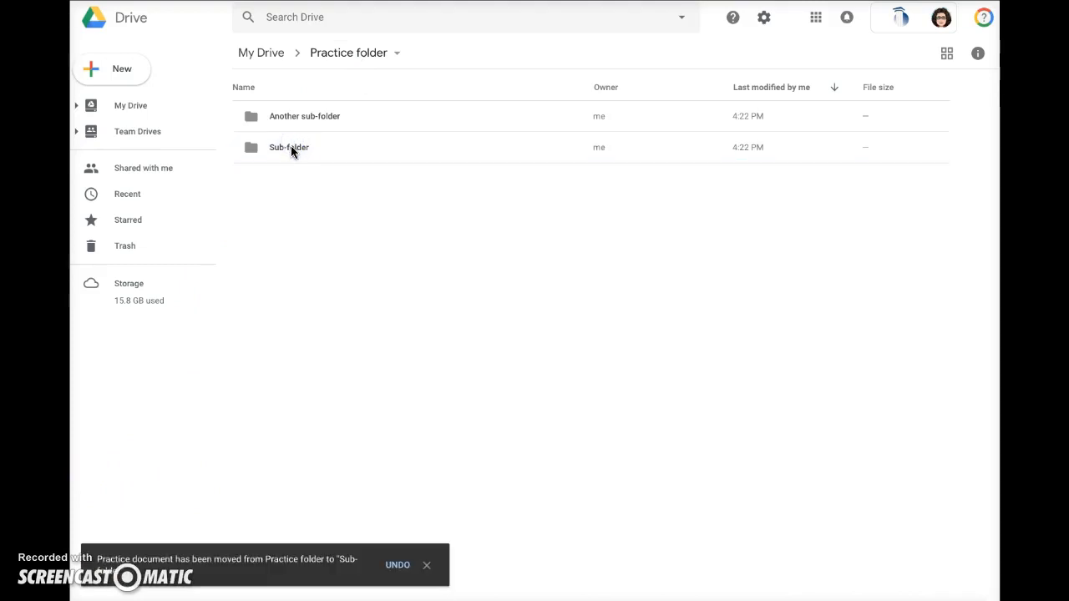
left_click(291, 148)
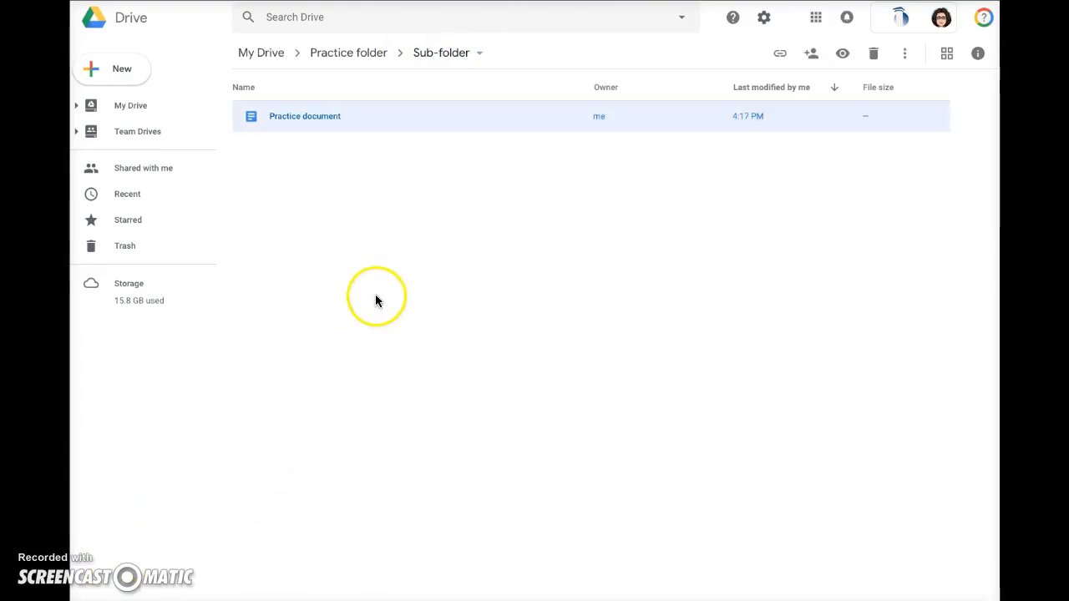
Step: Move Practice document from Sub-folder to Another sub-folder with the Move to command
right_click(327, 120)
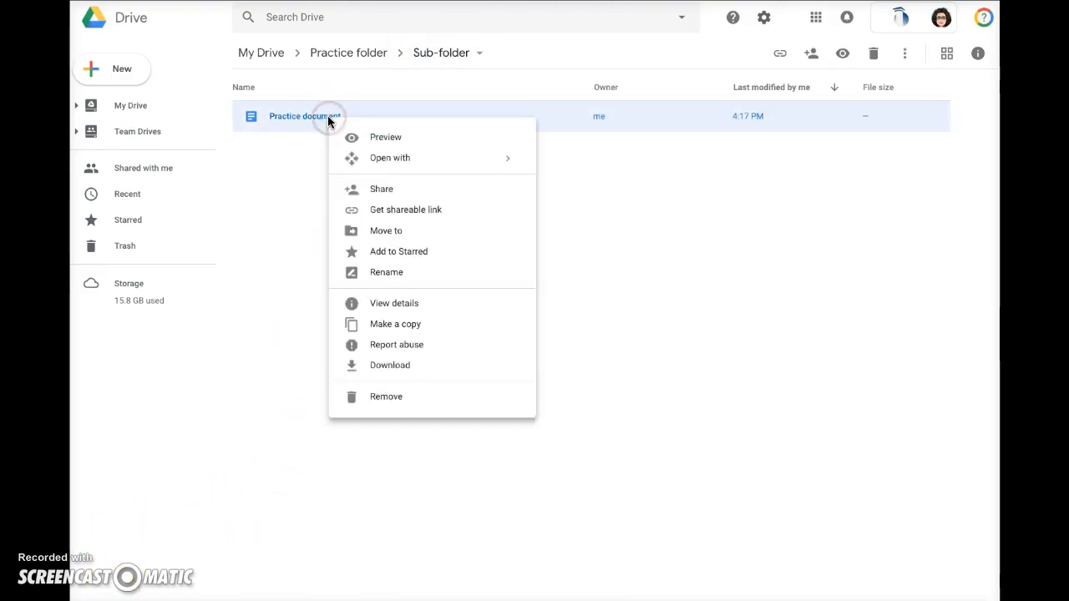
left_click(390, 234)
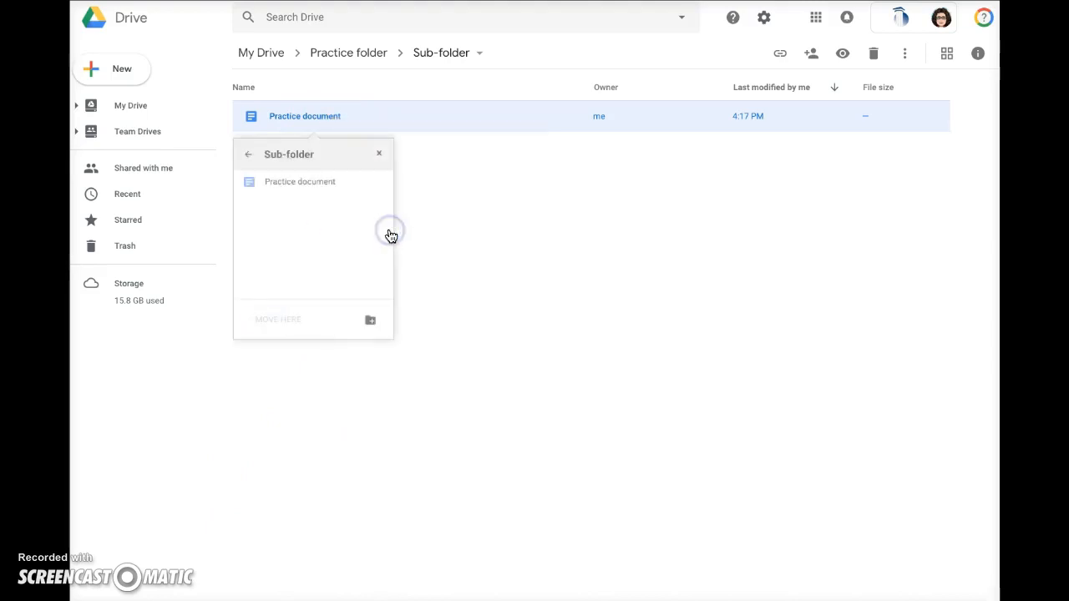
left_click(249, 159)
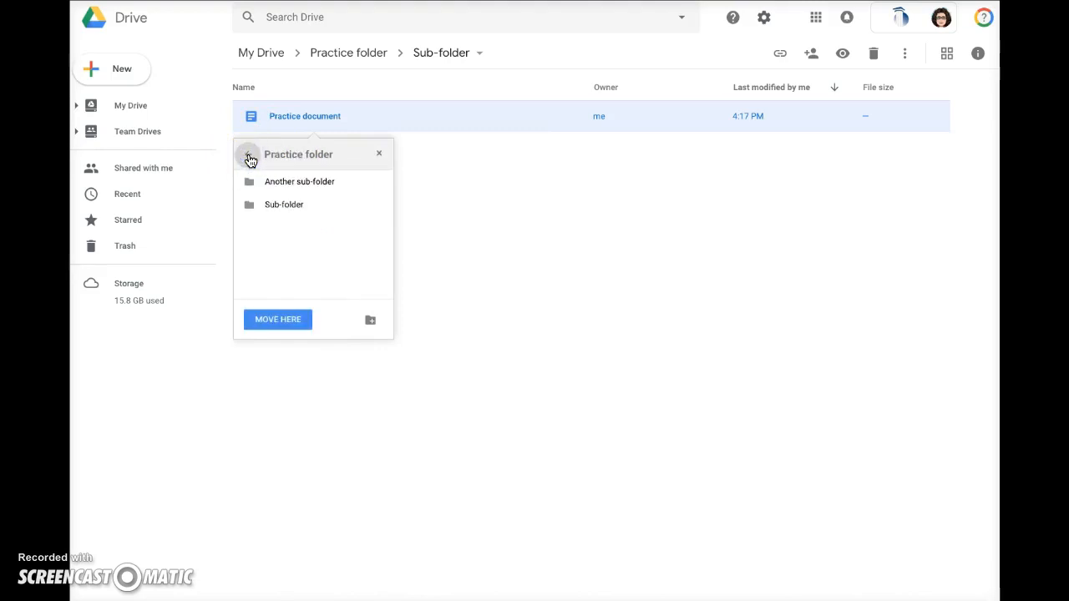
left_click(283, 183)
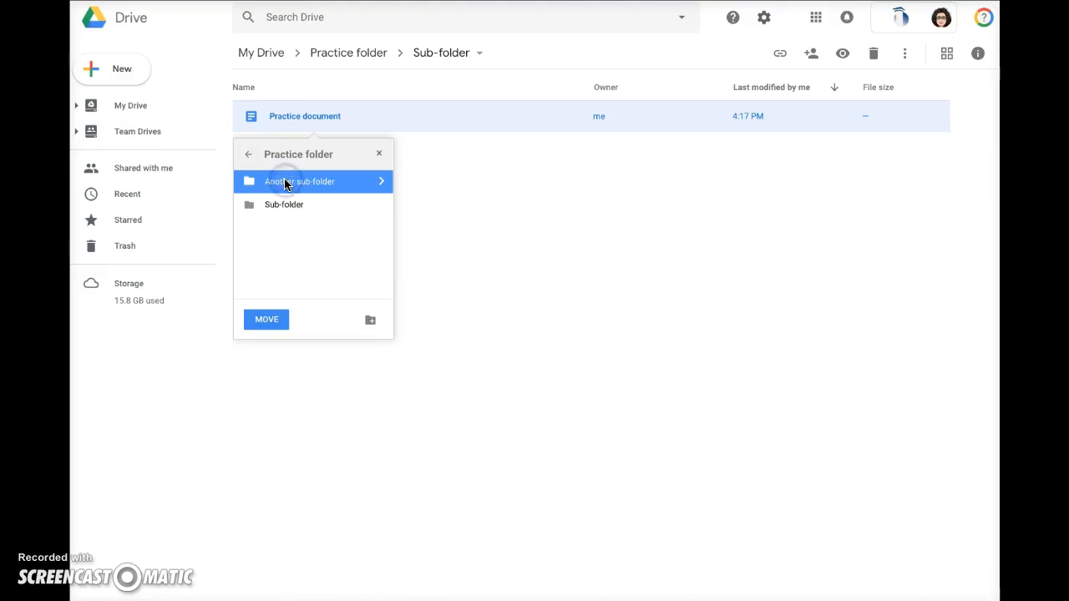
left_click(259, 328)
left_click(271, 324)
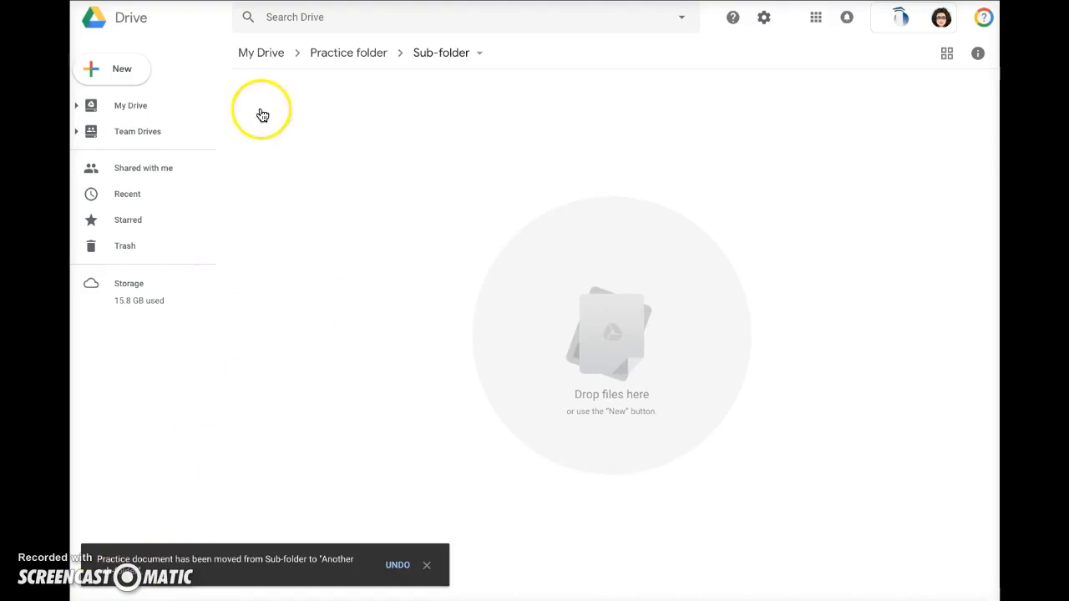
Step: Go back to Practice folder and open Another sub-folder to check for the moved document
left_click(332, 52)
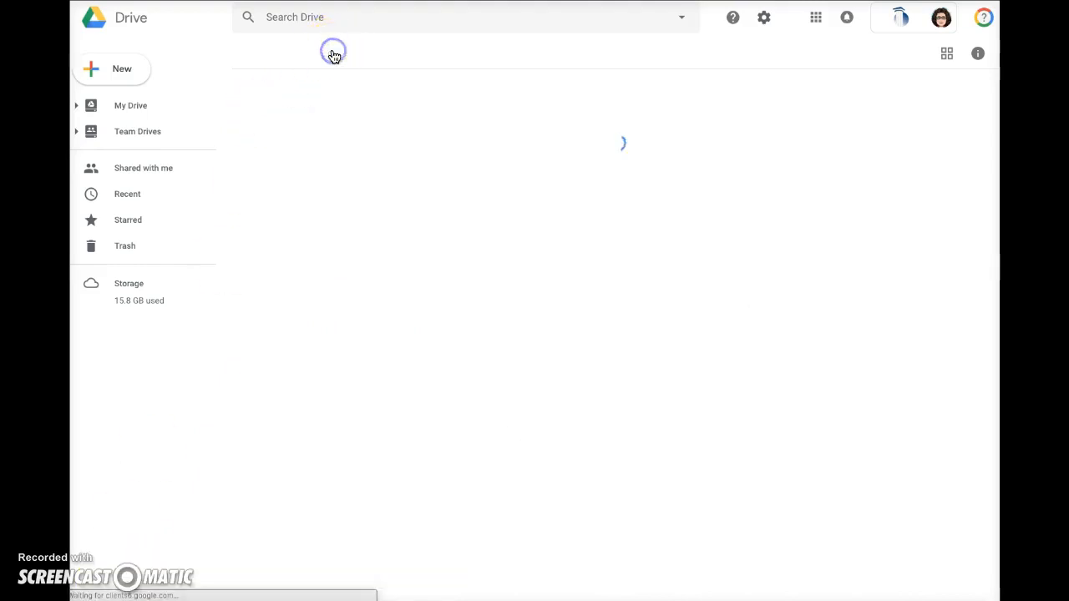
double_click(286, 126)
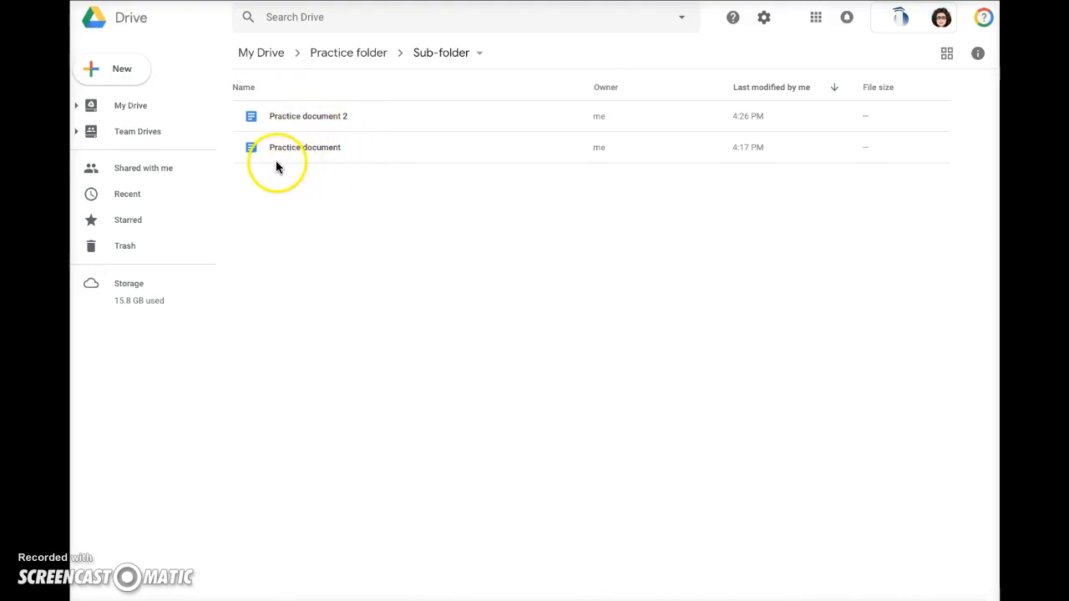
left_click(301, 118)
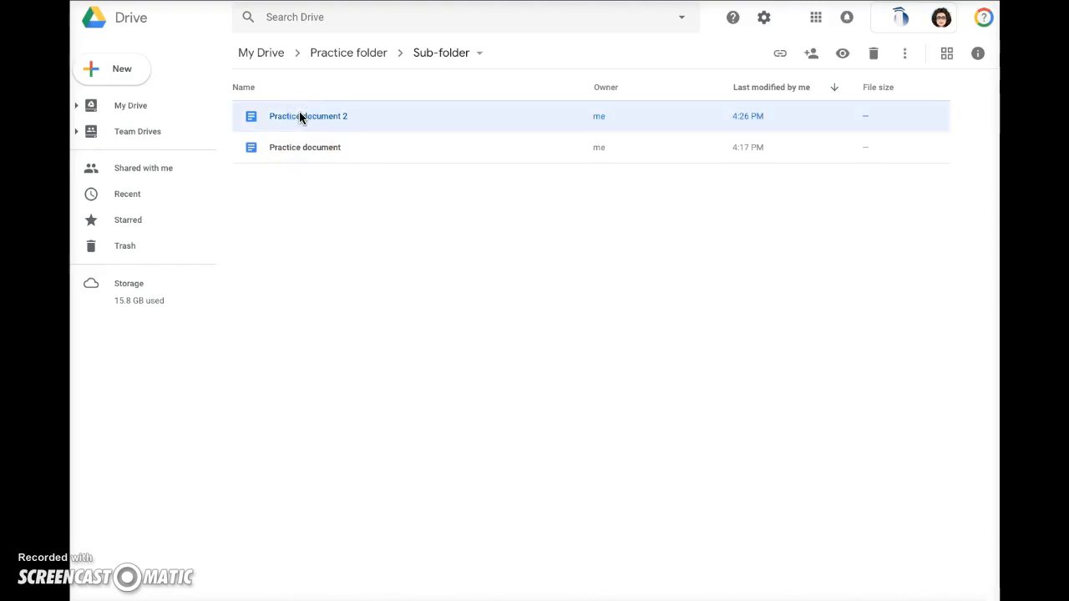
left_click(315, 145, "shift")
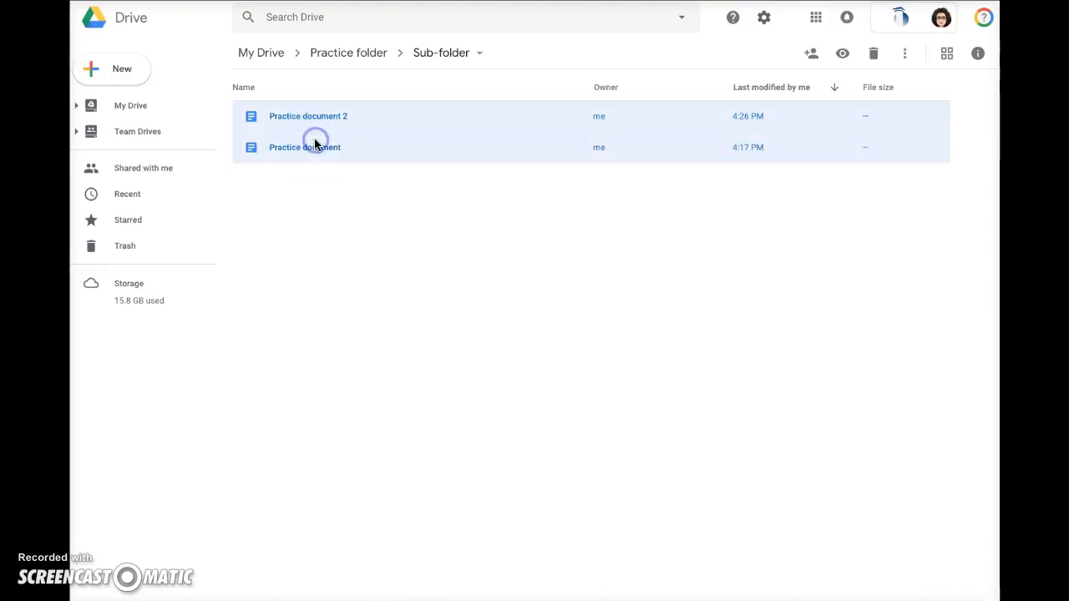
mouse_move(320, 136)
left_mouse_down()
mouse_move(341, 46)
mouse_move(321, 121)
left_mouse_up()
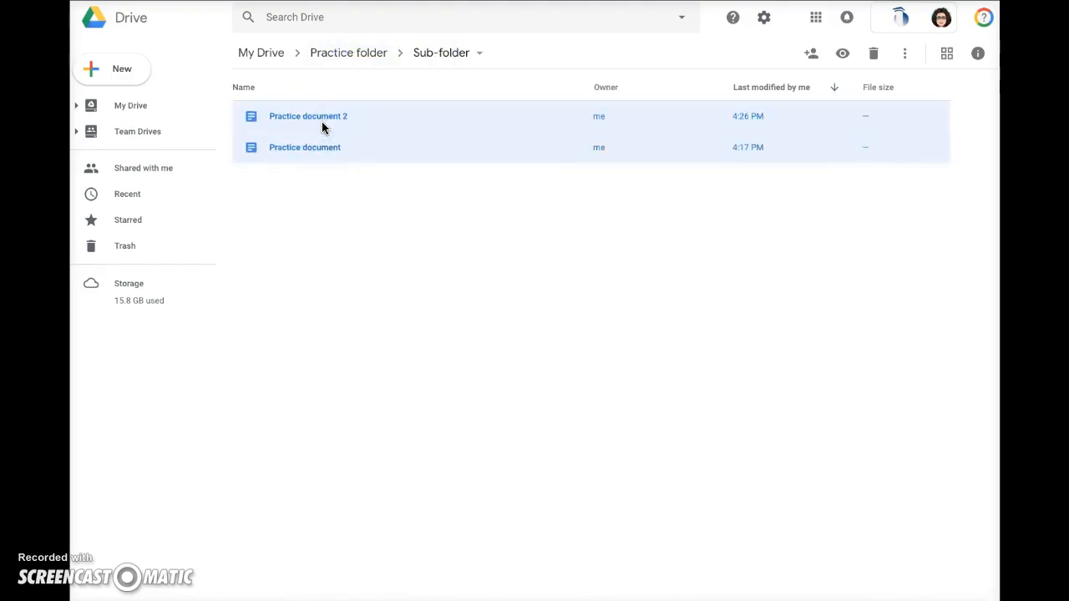
right_click(319, 123)
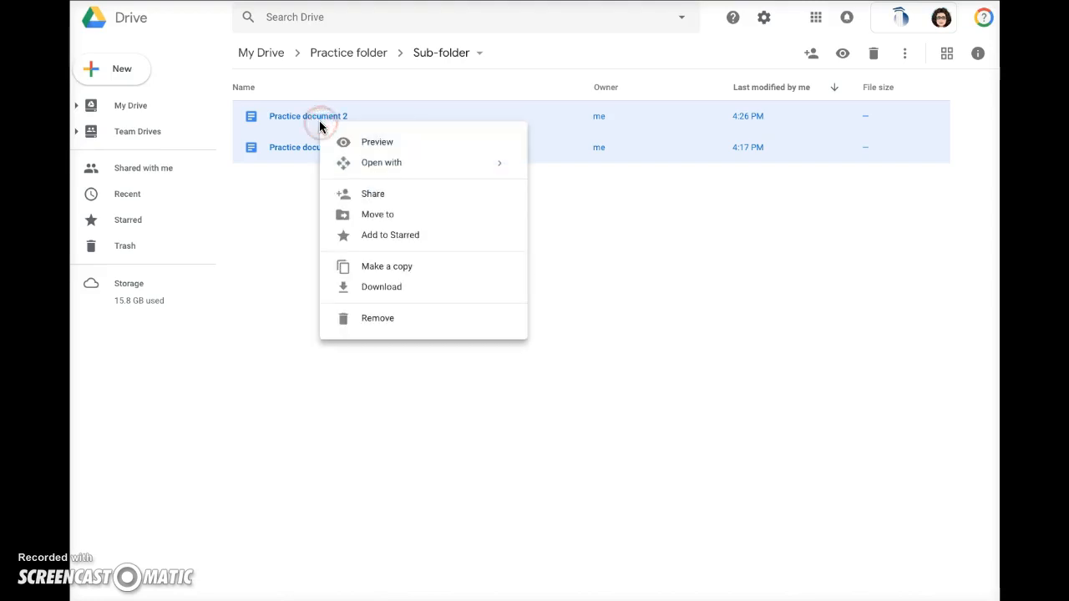
left_click(389, 218)
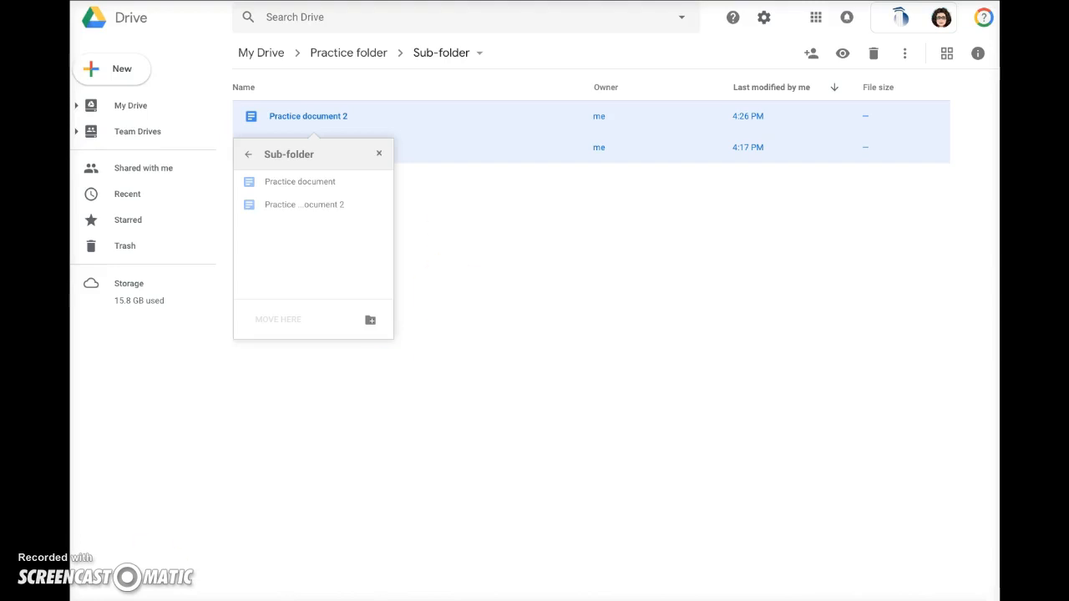
left_click(511, 396)
Step: In grid view, move Practice document 2 and Practice document together from Sub-folder into Practice folder and open Practice folder
left_click(946, 53)
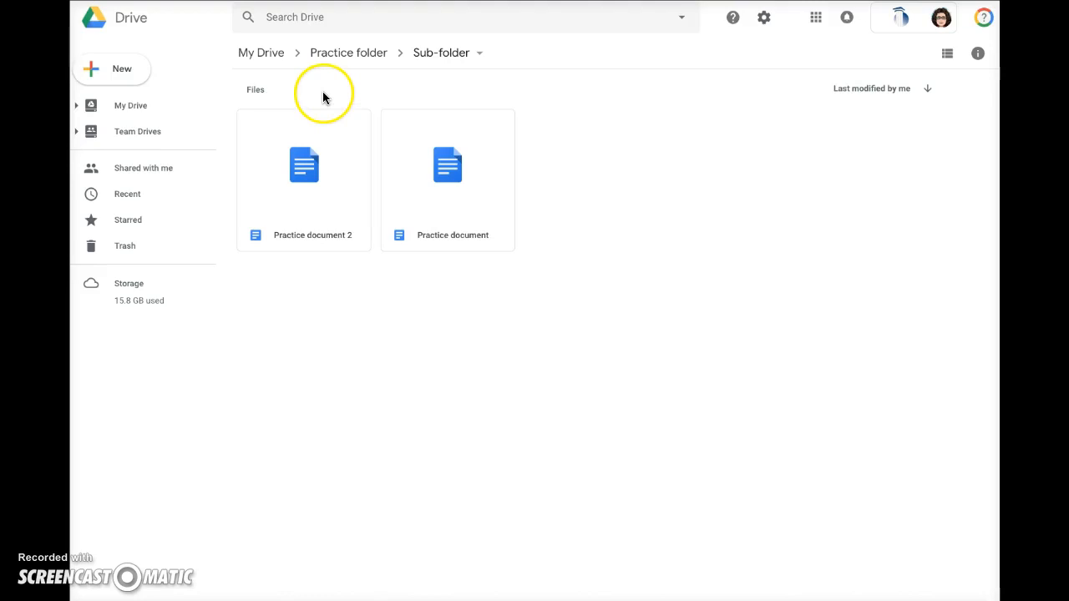
left_click_drag(316, 90, 349, 53)
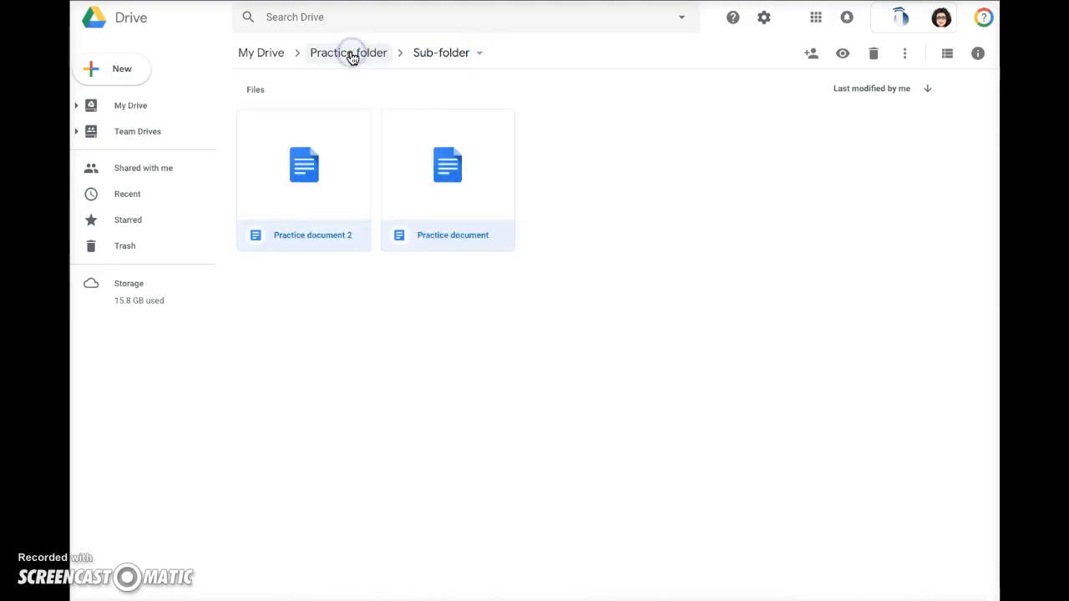
left_click(349, 53)
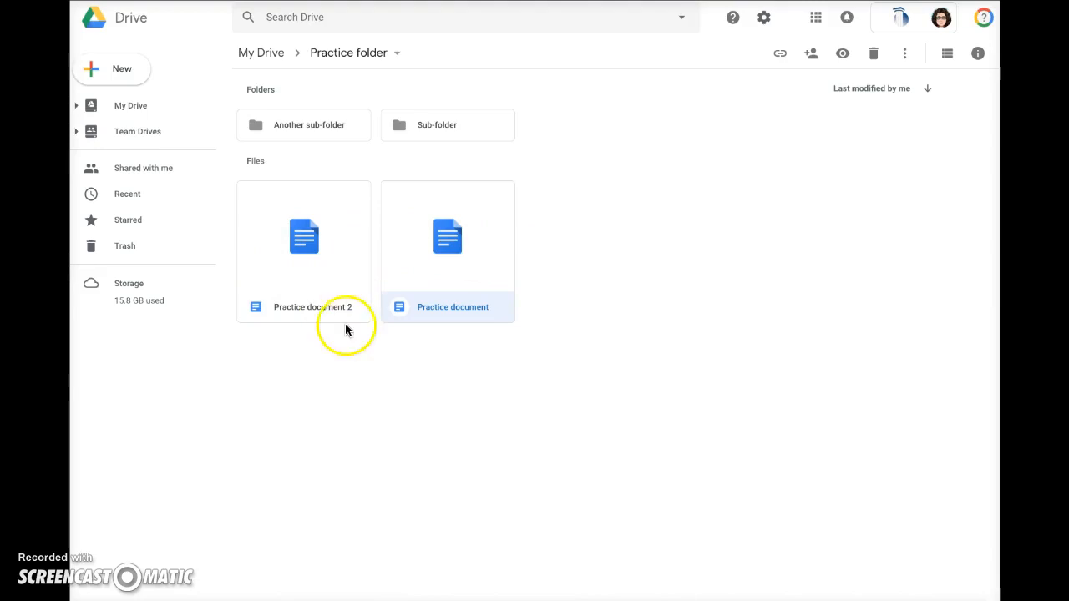
right_click(408, 250)
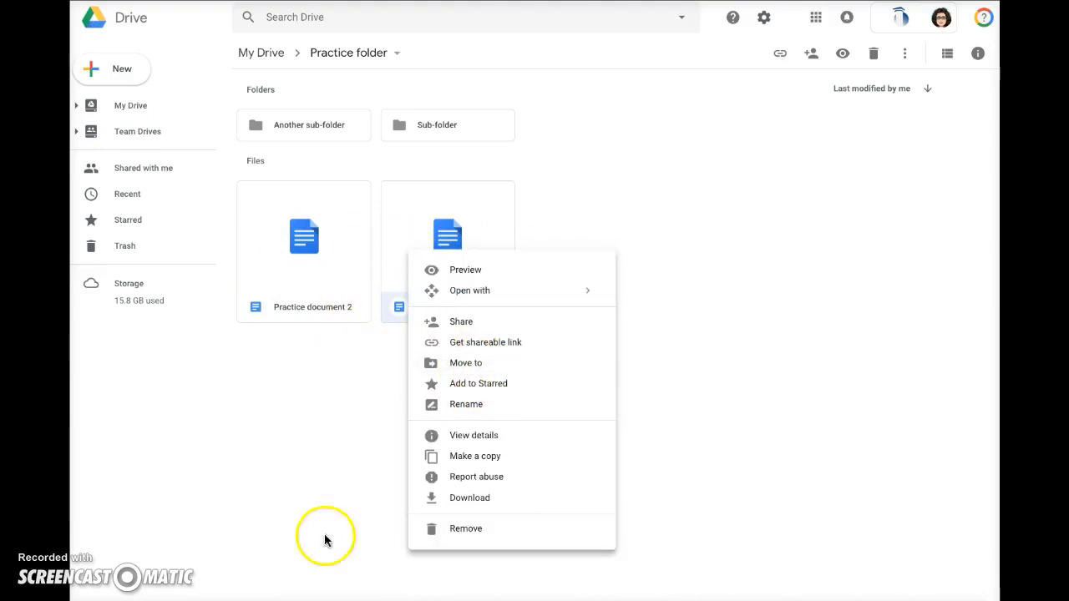
left_click(187, 389)
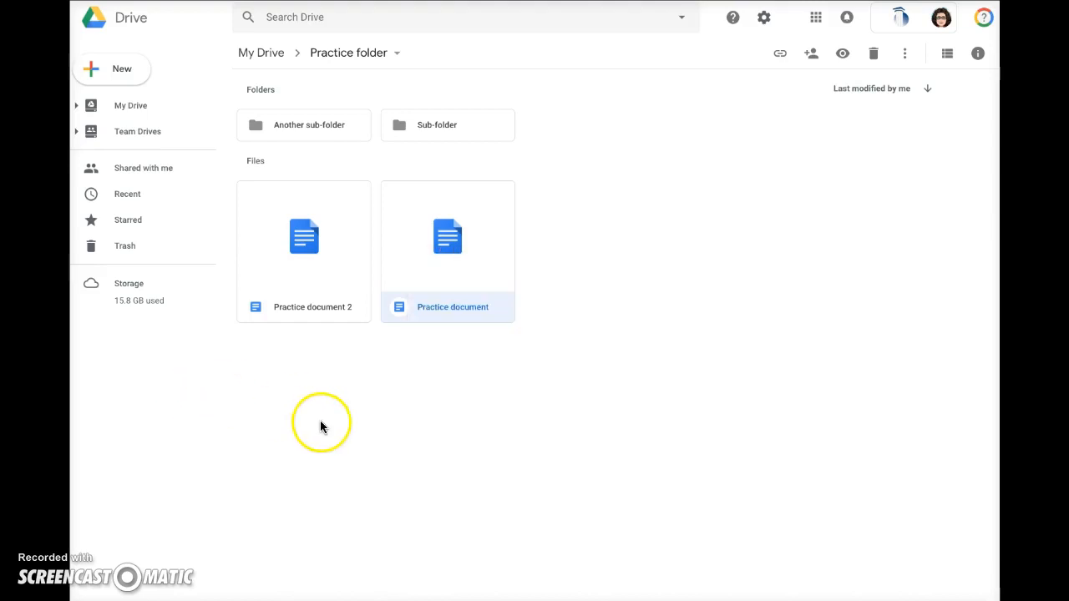
Step: Expand the My Drive folder tree, move Another sub-folder from Practice folder into New folder, and collapse Practice folder
left_click(75, 106)
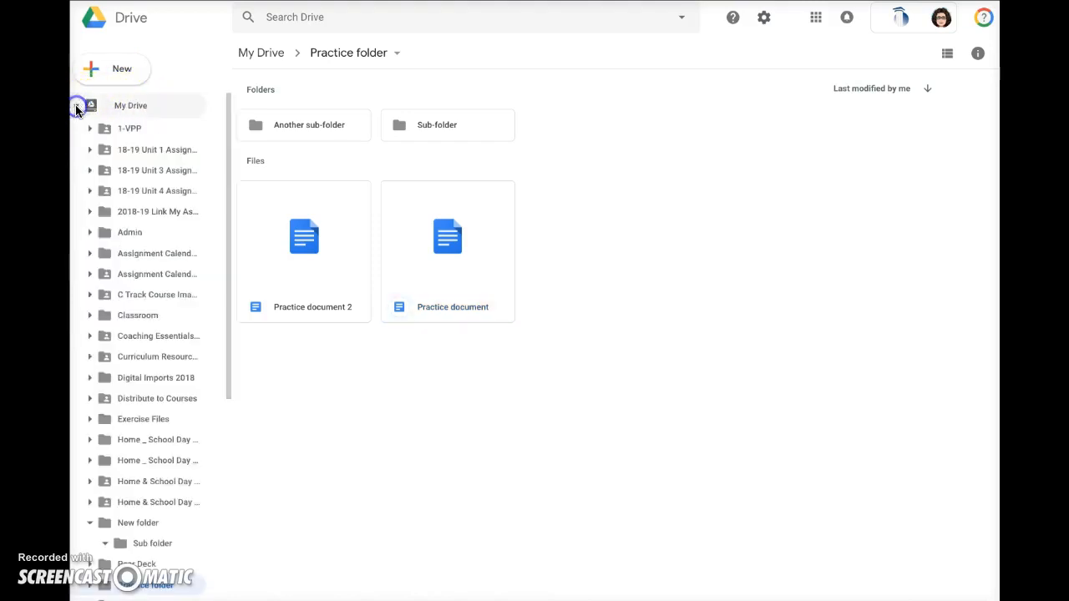
scroll(147, 335, "down", 3)
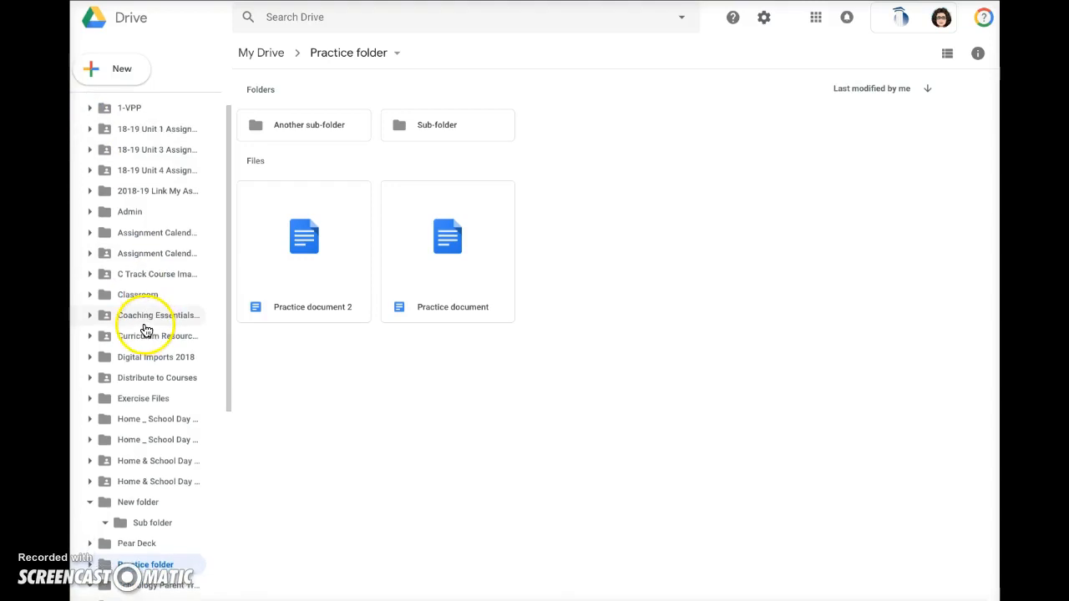
scroll(103, 324, "up", 1)
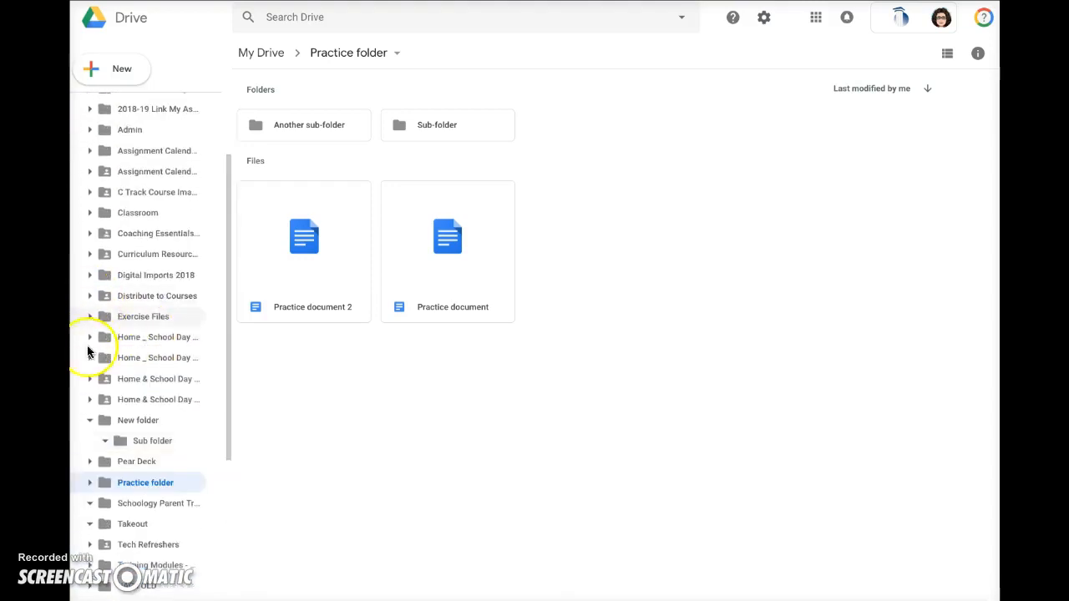
scroll(89, 457, "down", 1)
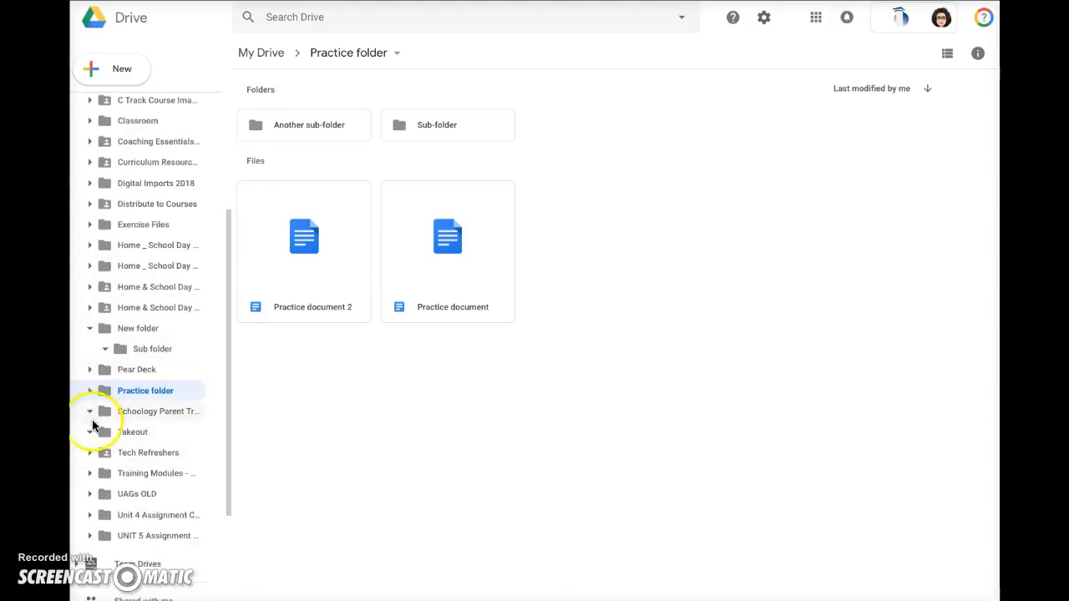
left_click(91, 391)
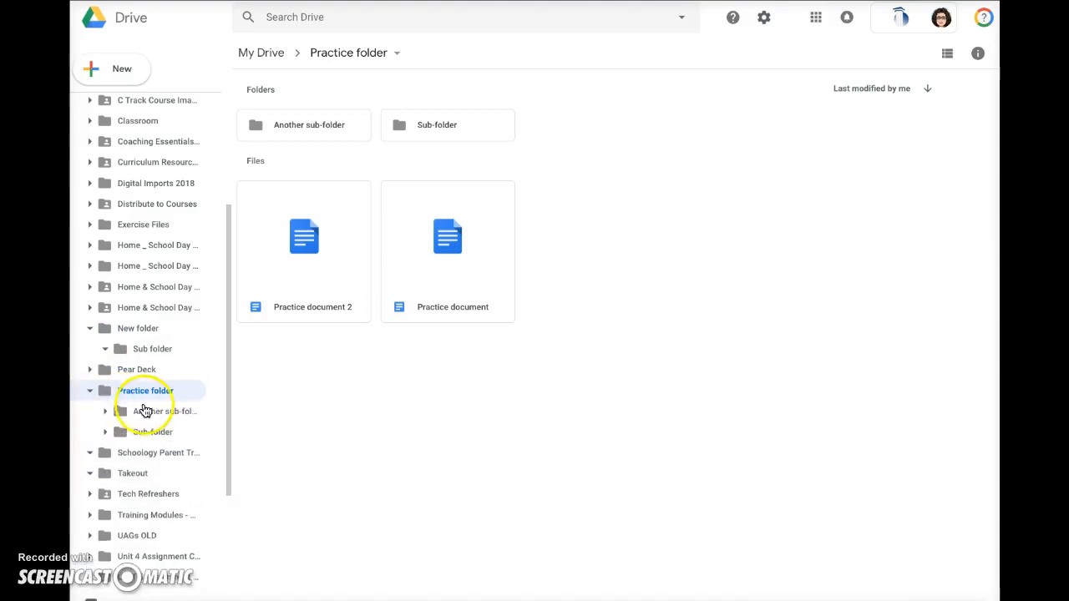
left_click_drag(146, 415, 130, 334)
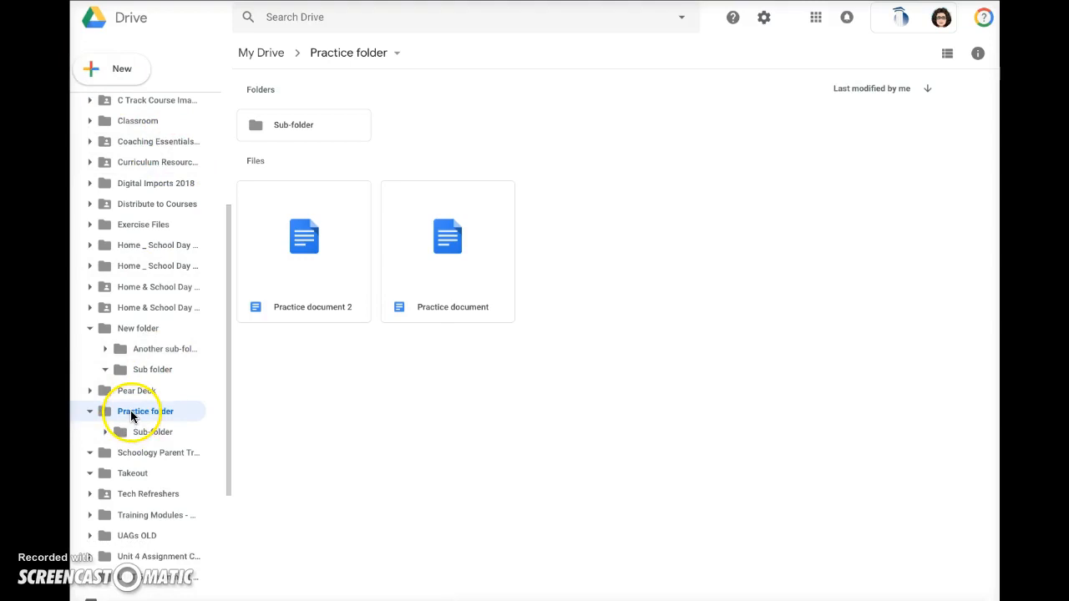
left_click(128, 409)
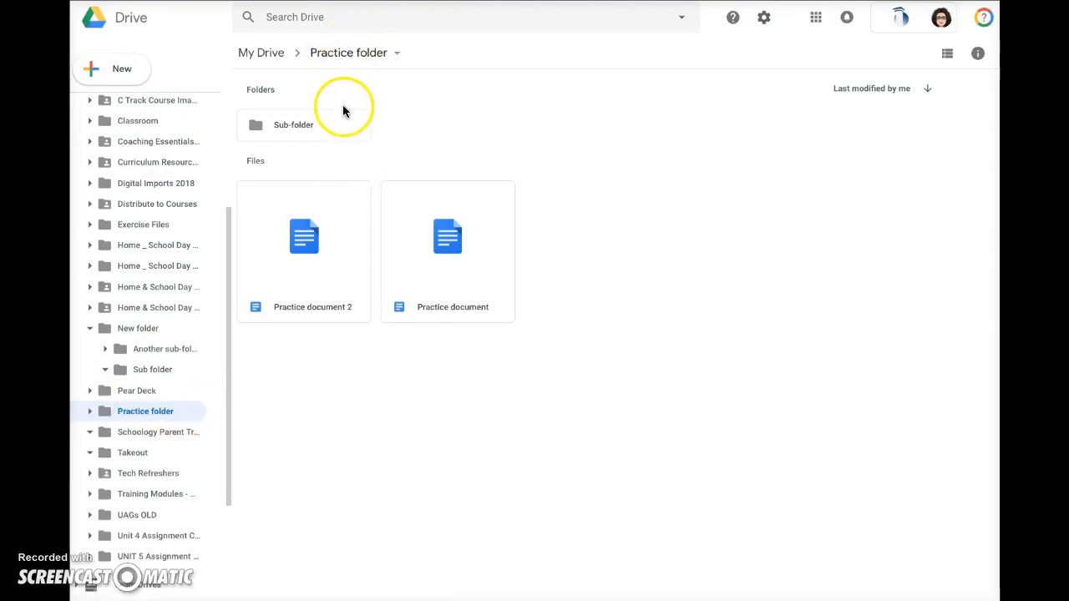
Step: Change the color of Practice folder to red
left_click(333, 55)
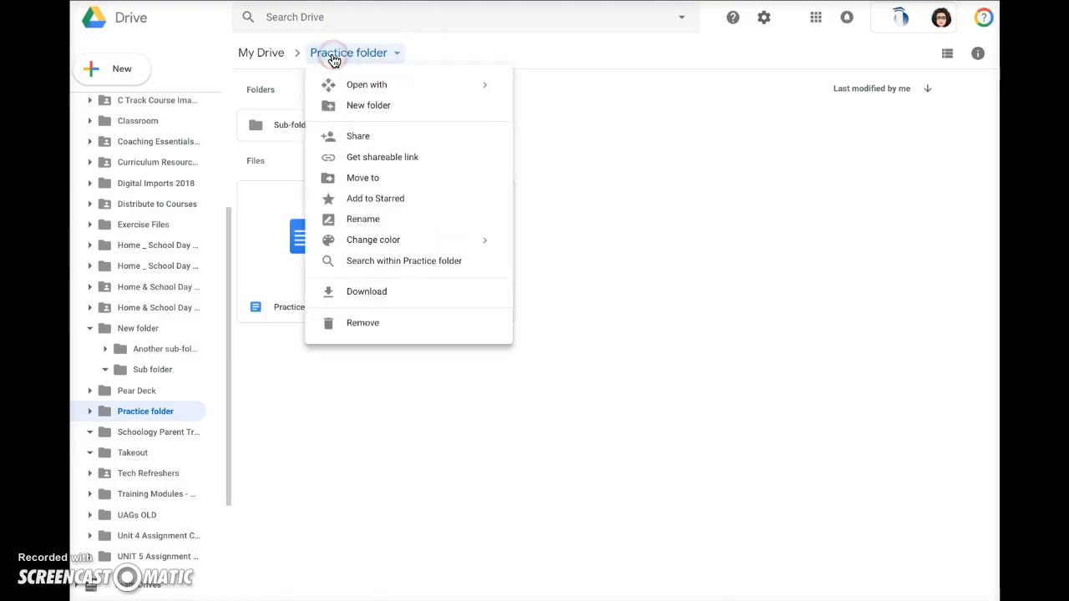
mouse_move(366, 240)
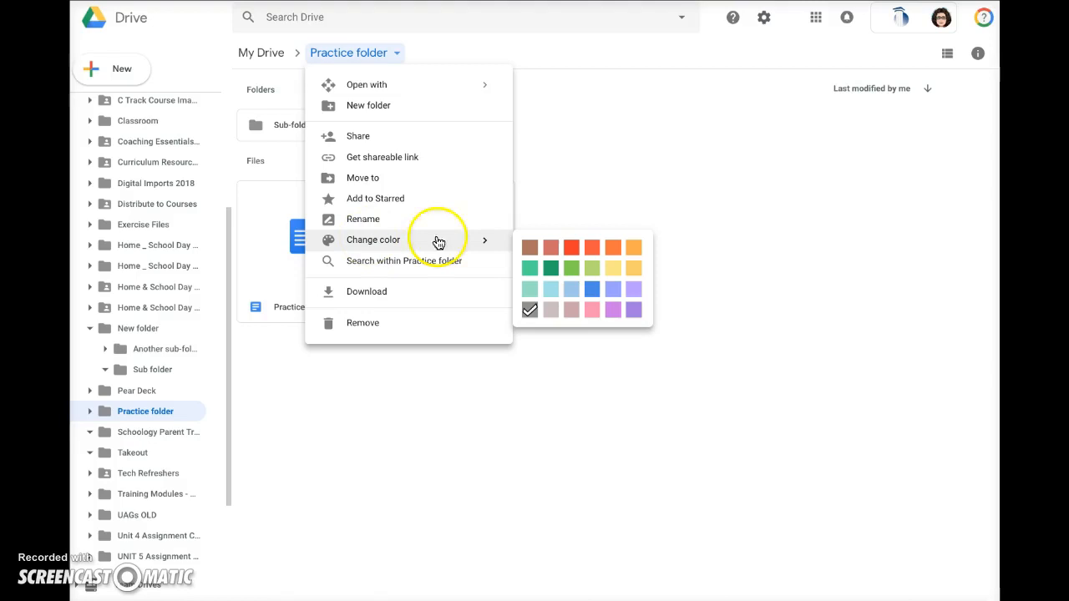
left_click(574, 249)
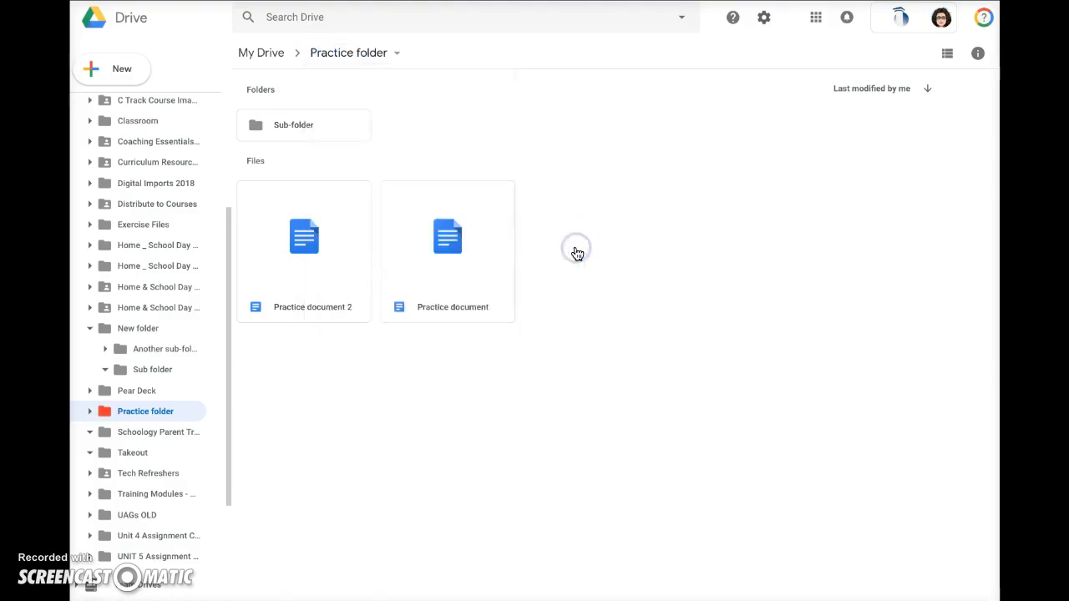
Step: Change the color of Sub-folder inside Practice folder to orange
left_click(306, 125)
right_click(306, 125)
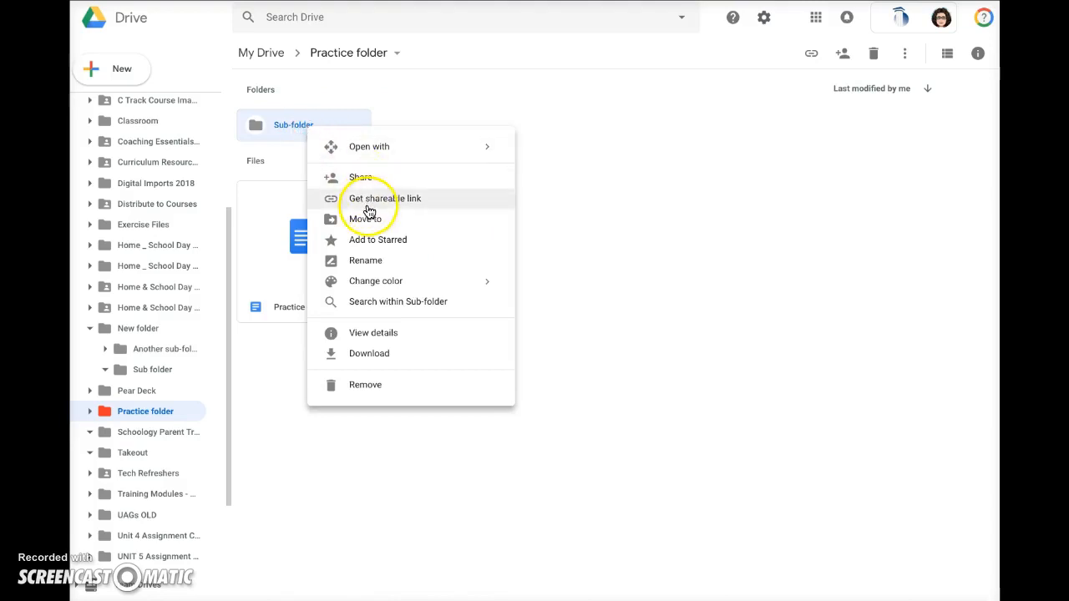
mouse_move(380, 285)
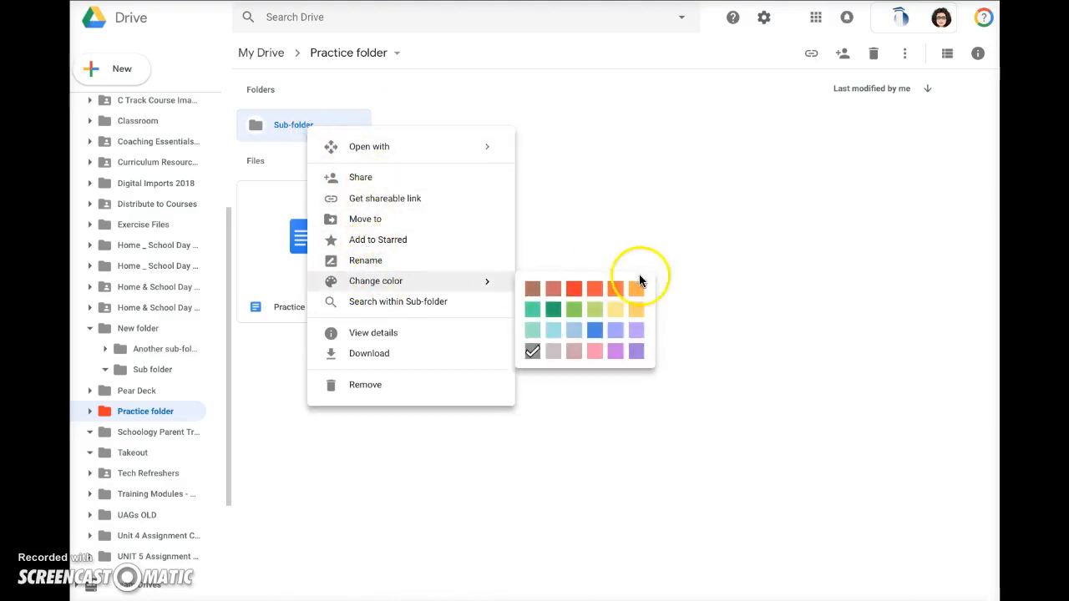
left_click(615, 290)
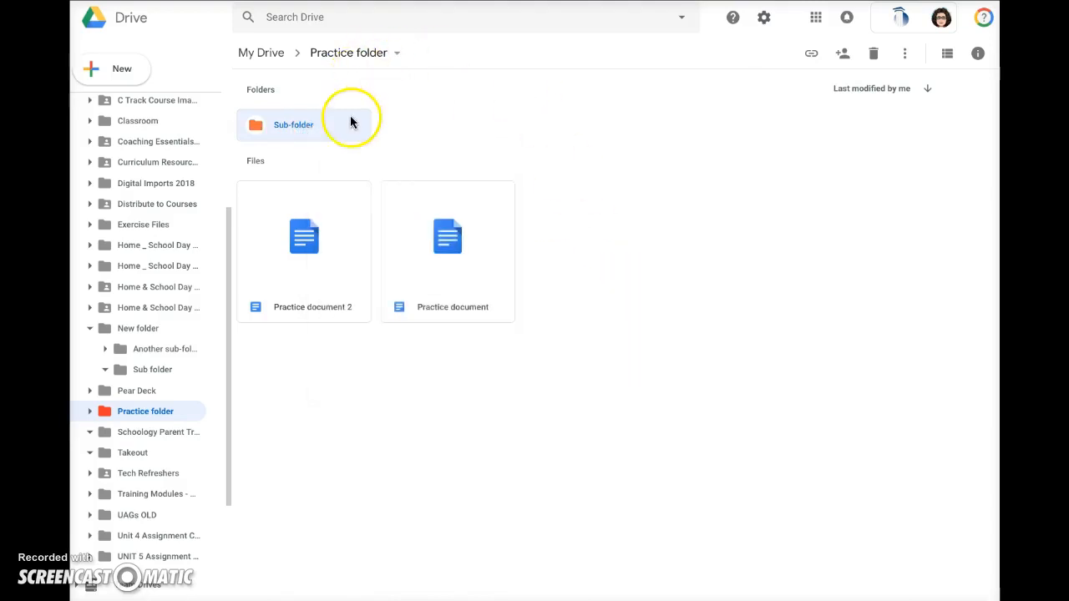
Step: Return to My Drive and set the color of Practice folder to gray
left_click(283, 55)
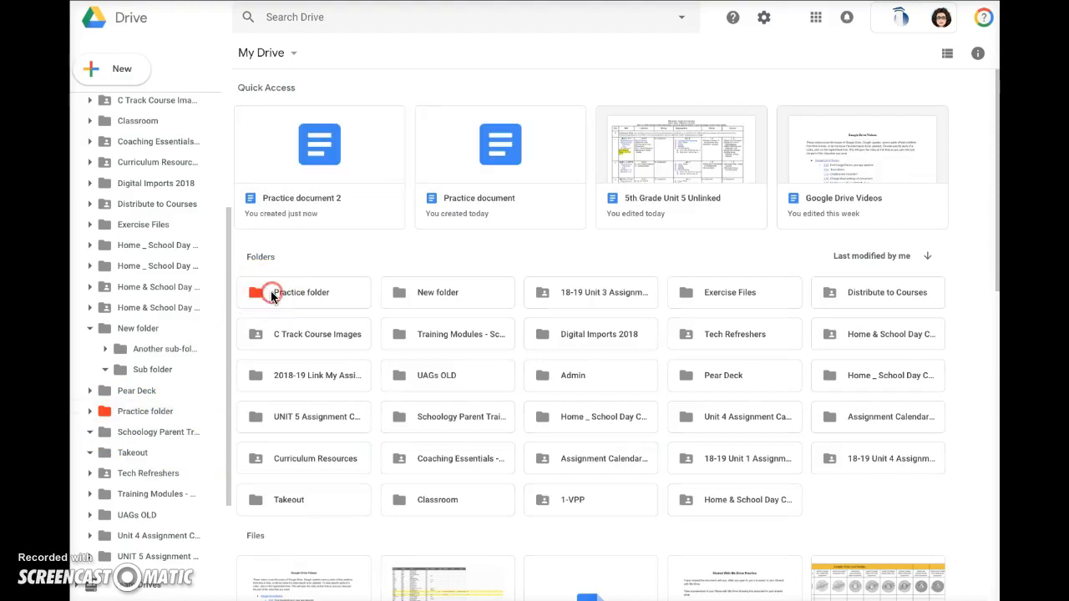
left_click(270, 291)
right_click(271, 291)
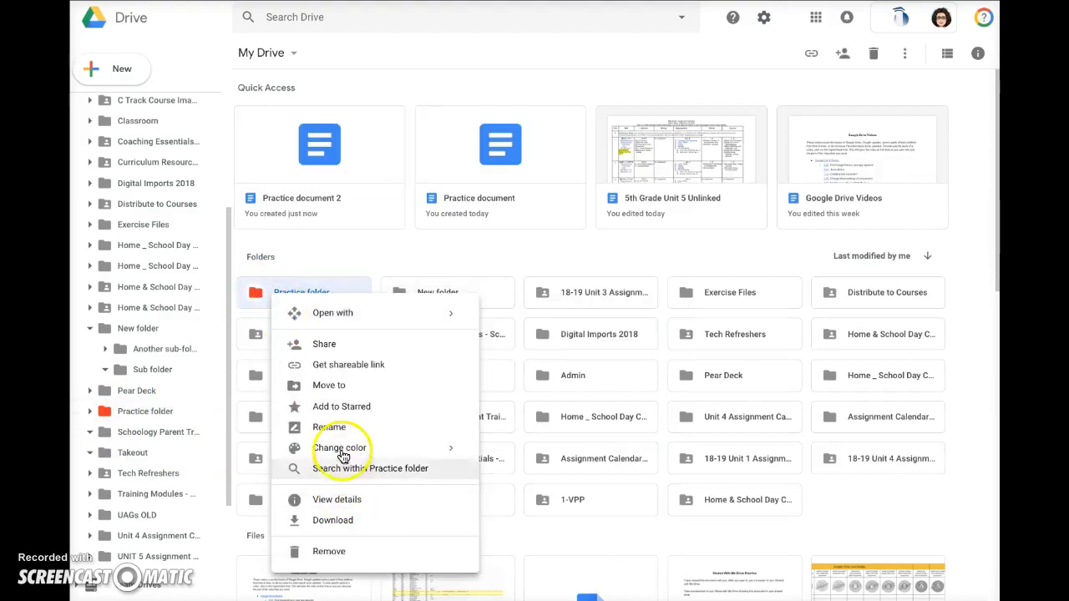
mouse_move(346, 445)
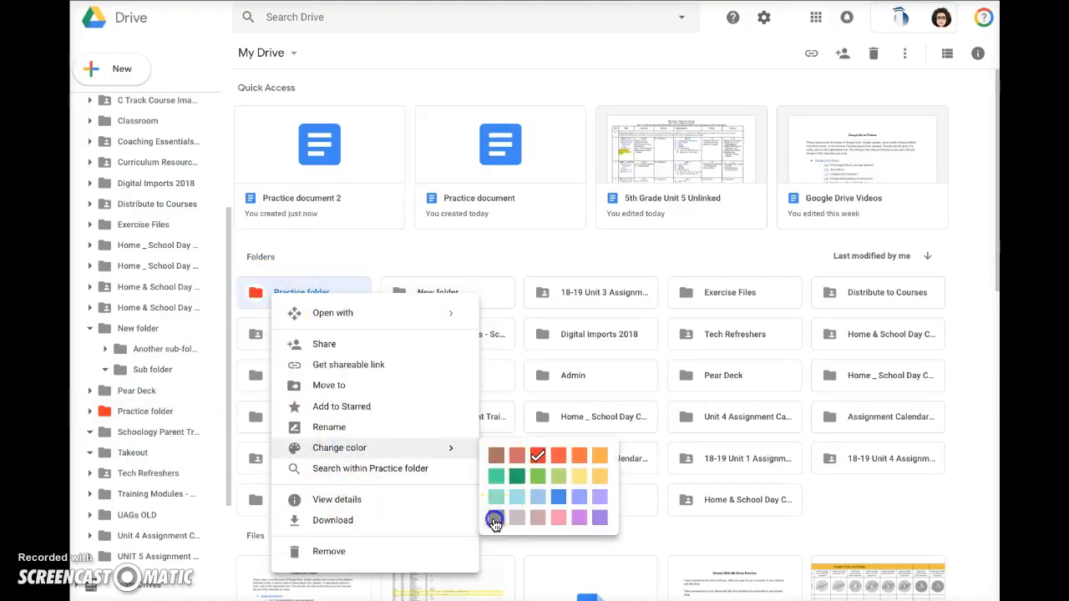
left_click(497, 519)
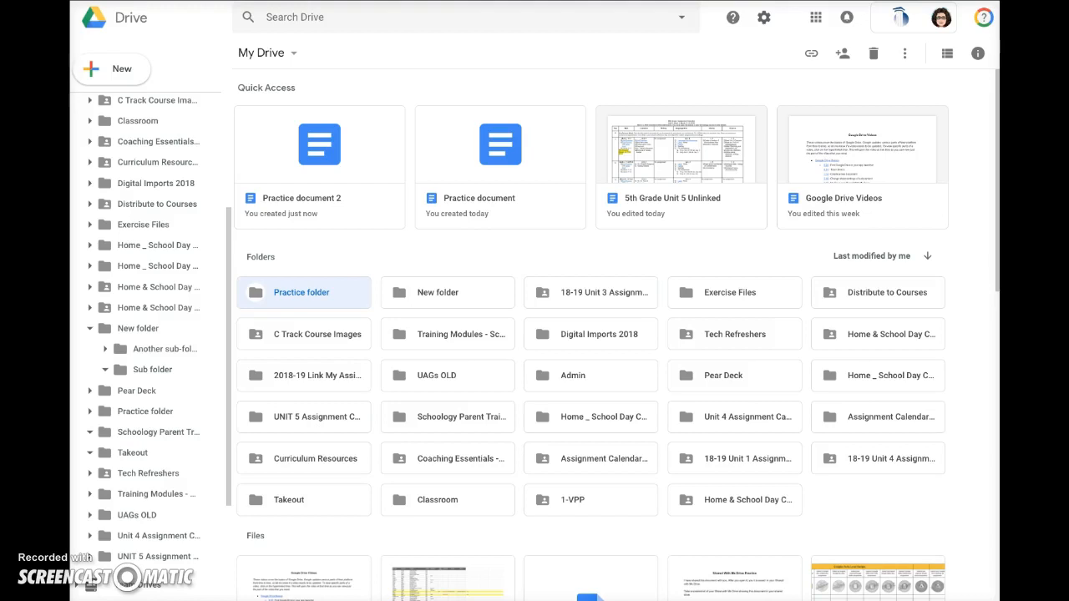
Step: Open Practice document 2 and look at the Download as options for the document
left_click(333, 144)
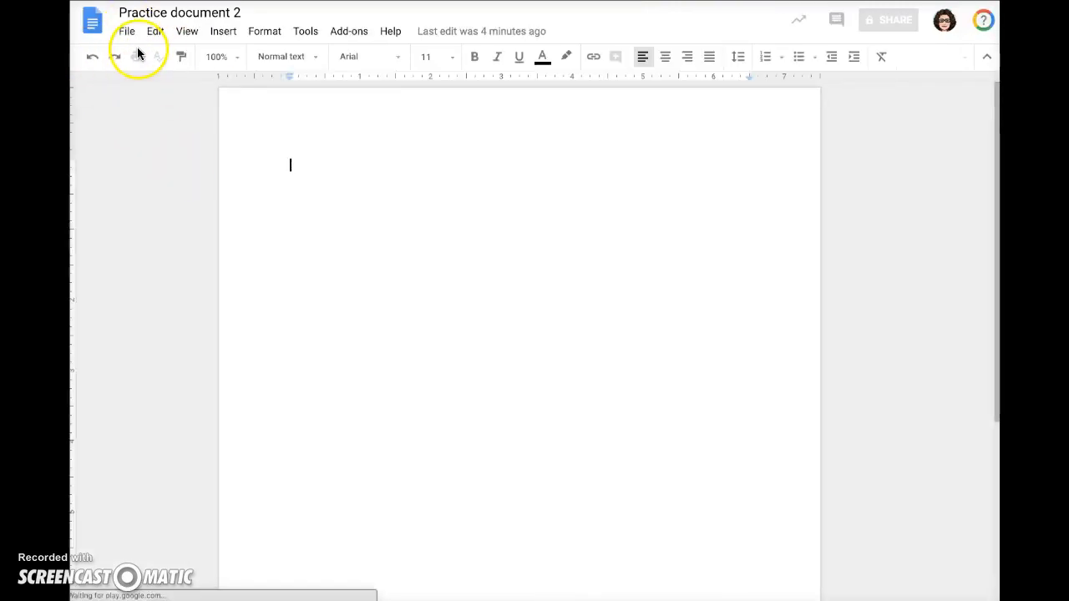
left_click(129, 31)
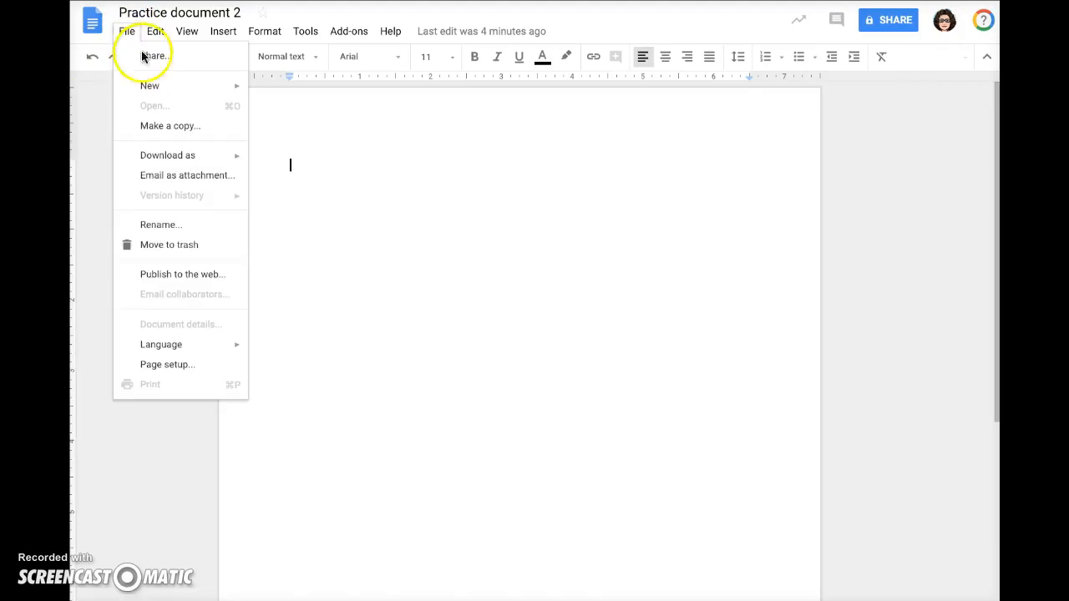
mouse_move(173, 160)
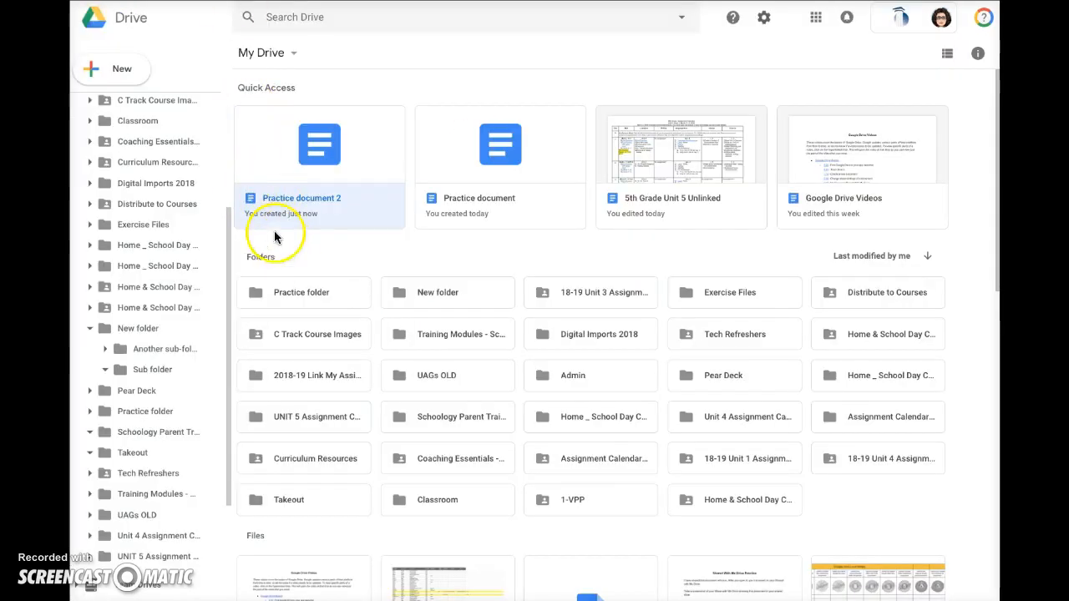
Step: Download the entire Practice folder from My Drive
right_click(298, 292)
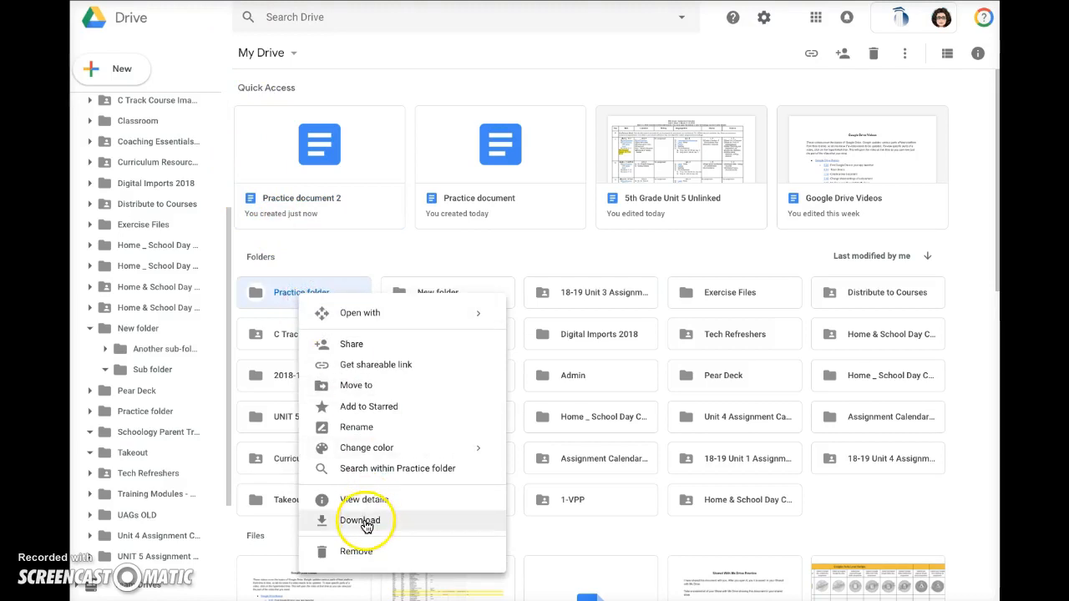
left_click(363, 523)
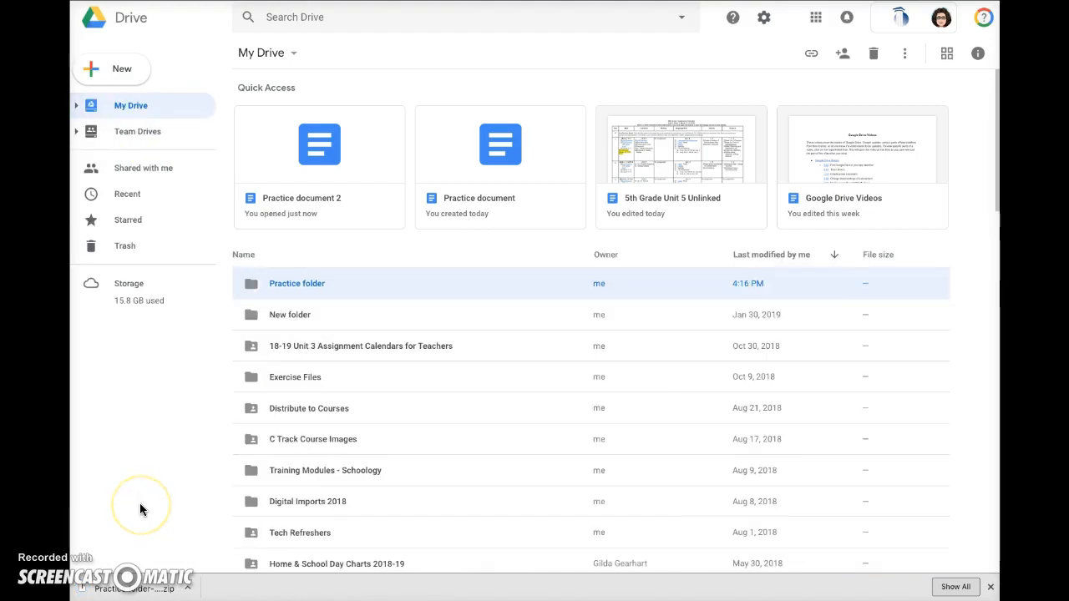
Step: Open the Starred list and remove Practice document 2 from the starred items
right_click(309, 283)
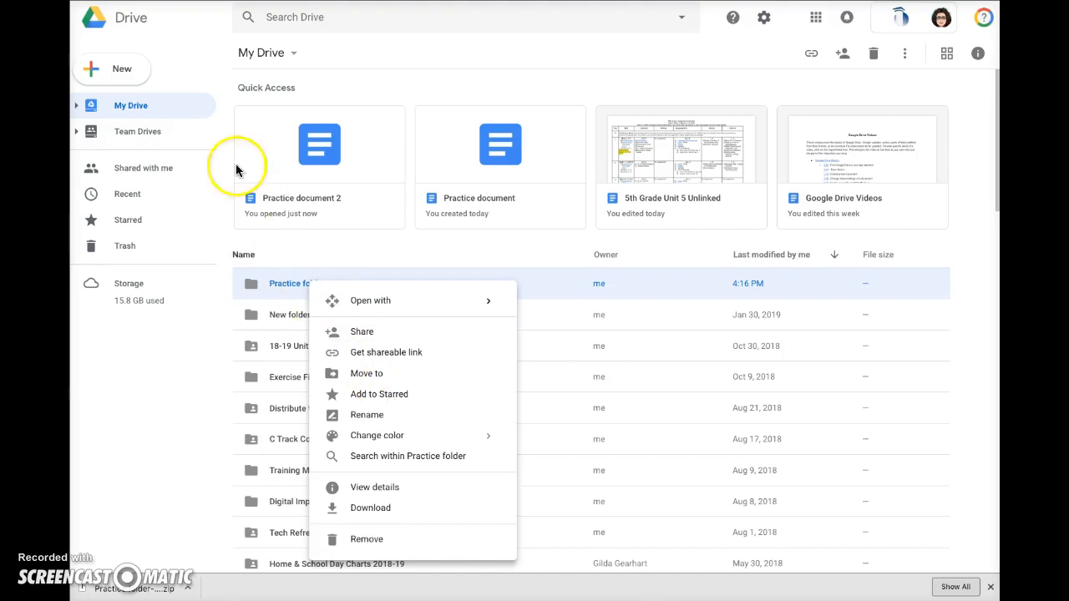
left_click(125, 221)
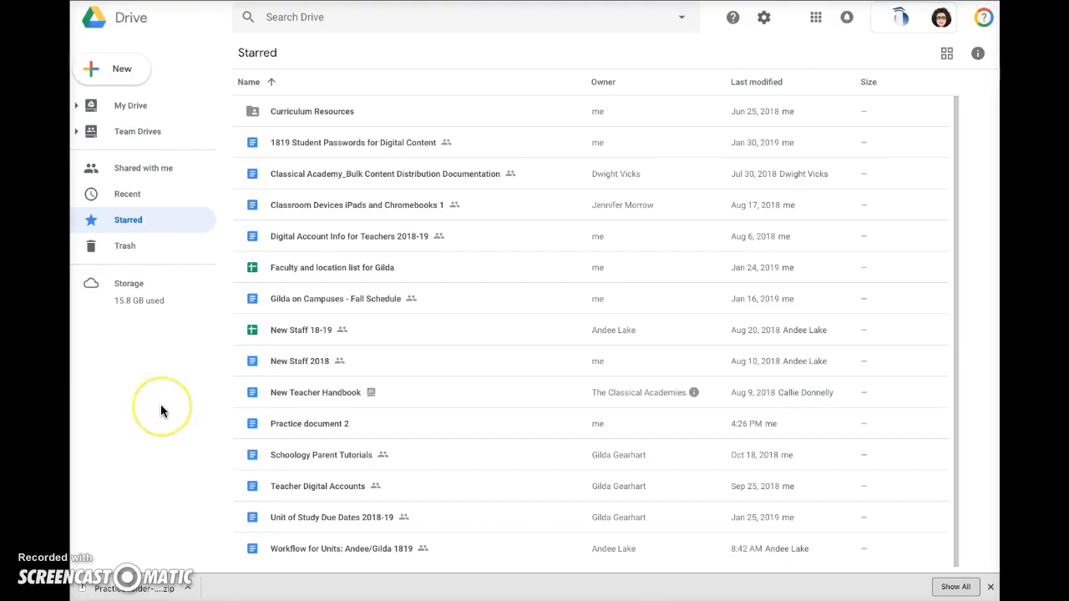
right_click(333, 429)
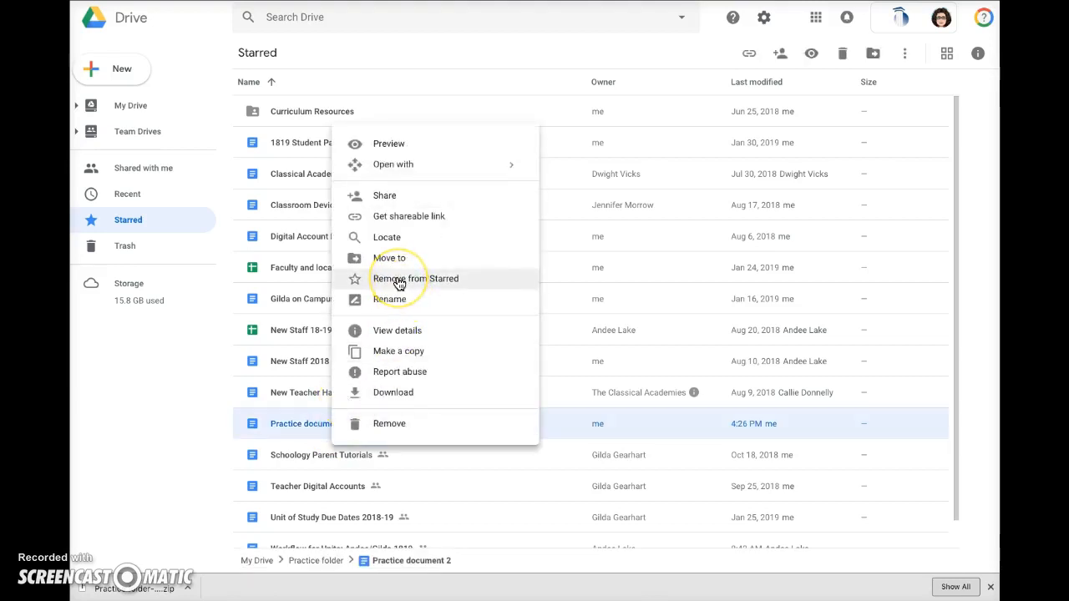
left_click(399, 284)
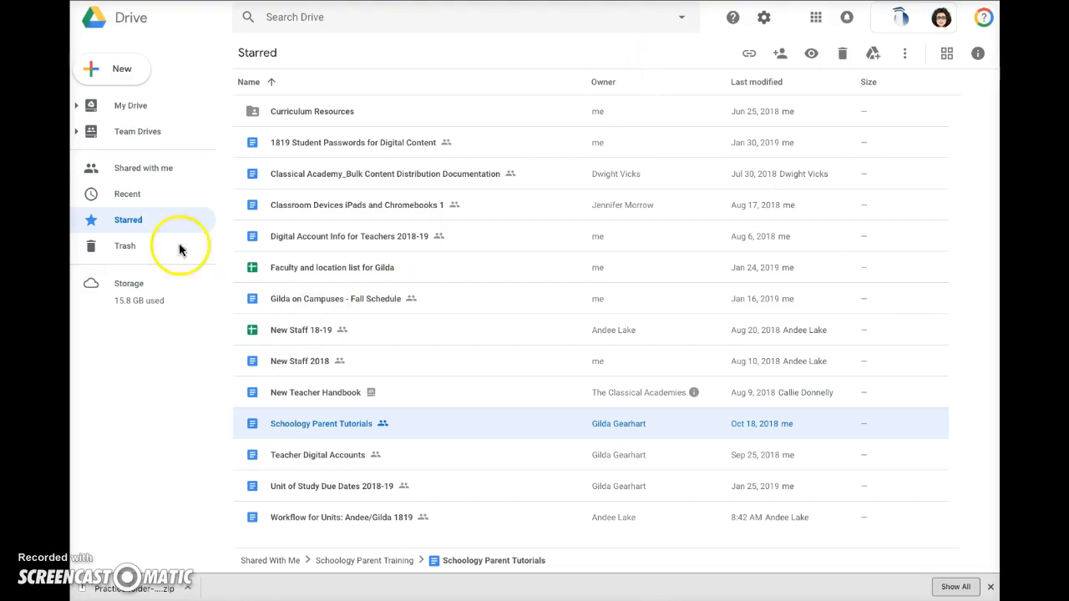
Step: Return to My Drive and remove the folder named New folder
left_click(134, 103)
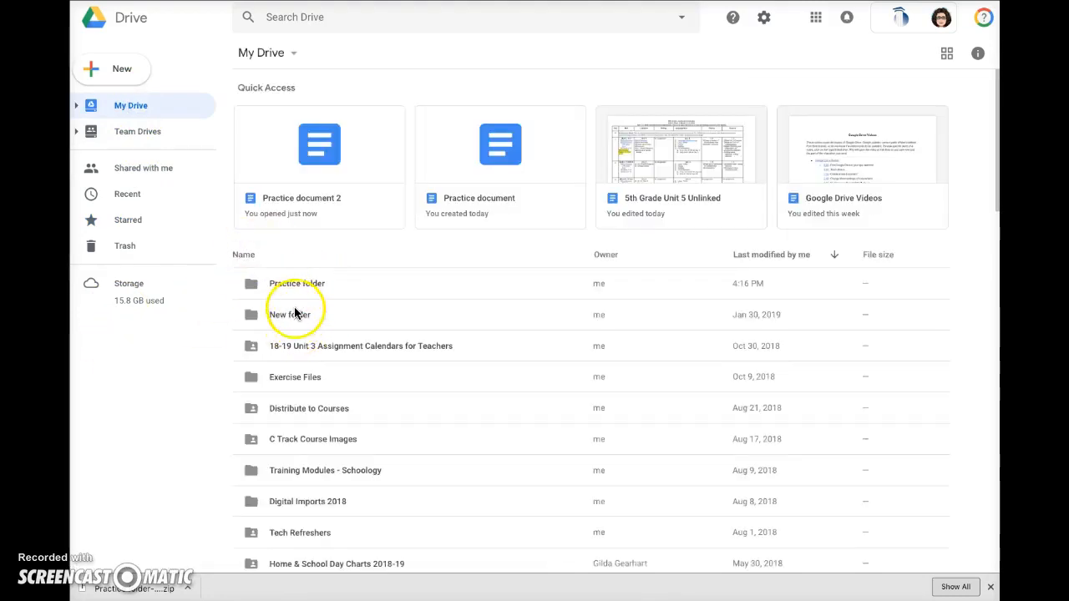
left_click(294, 315)
right_click(296, 314)
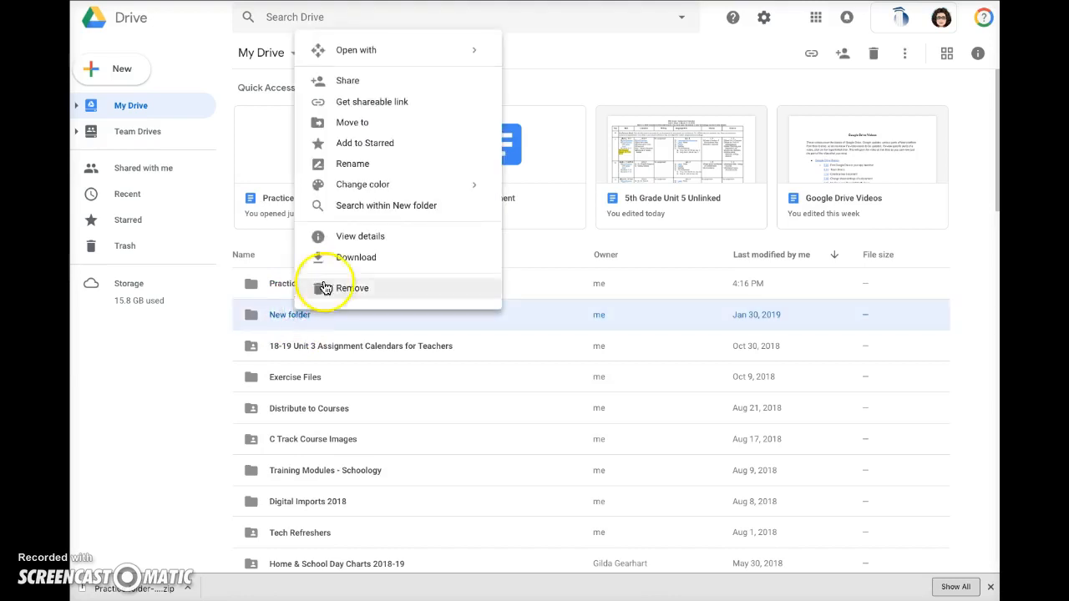
left_click(351, 288)
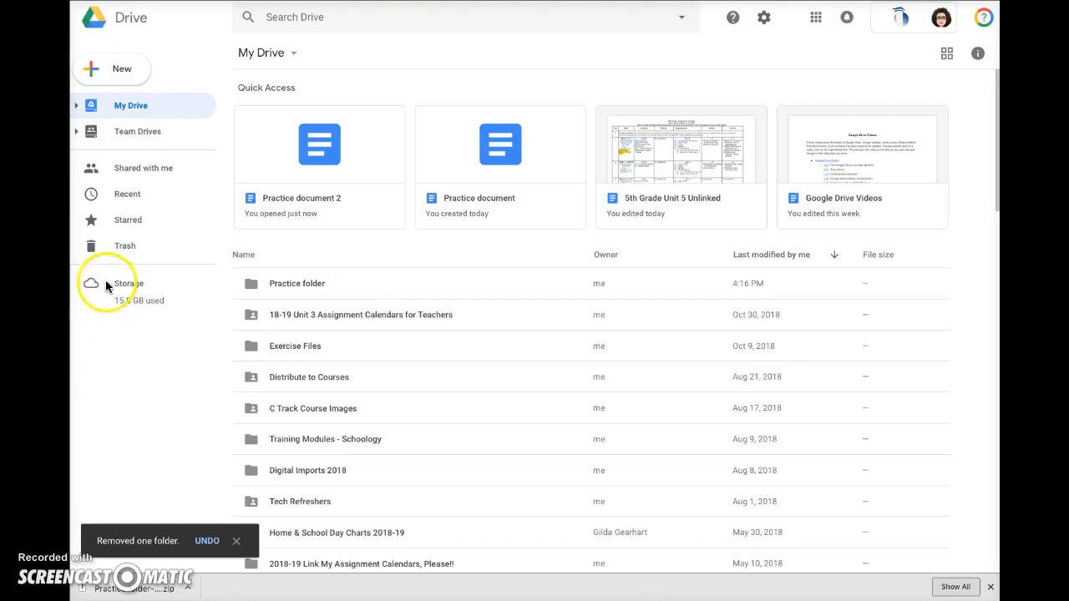
Step: Open the Trash and restore the deleted Practice folder
left_click(123, 245)
left_click(123, 246)
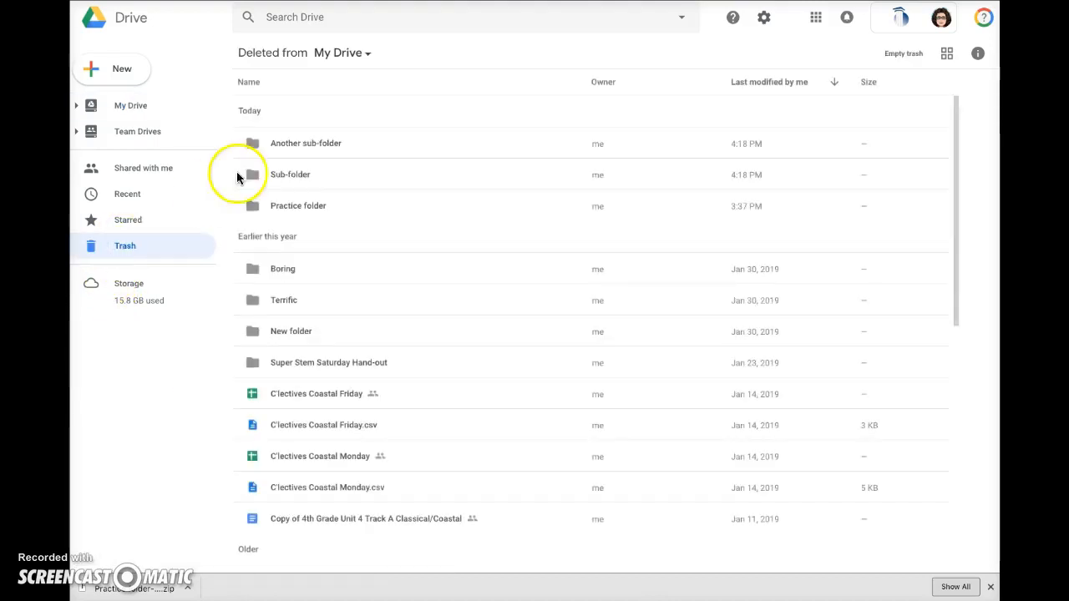
right_click(294, 206)
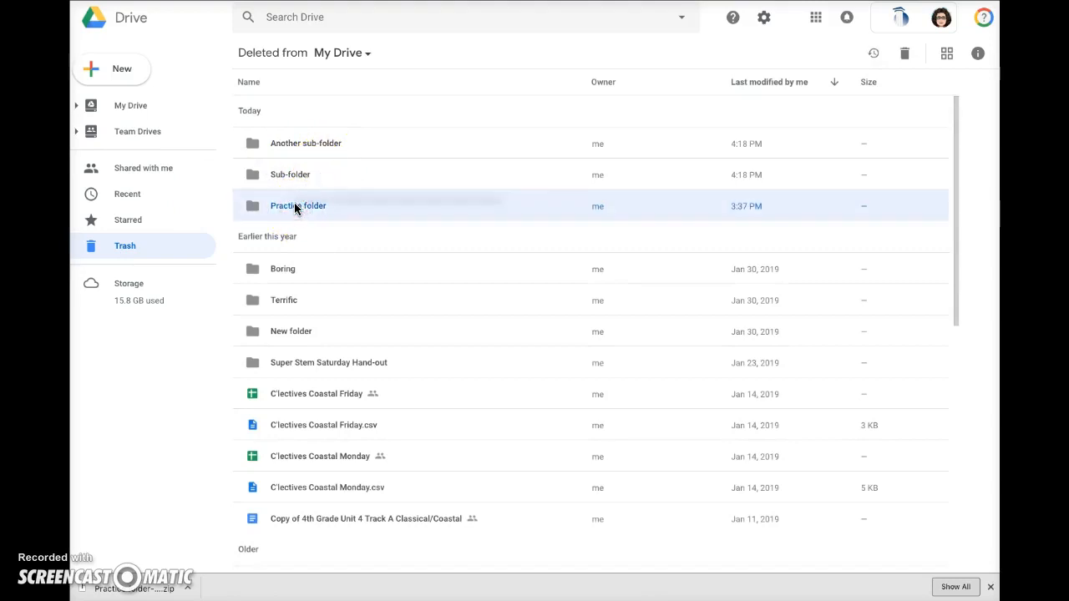
left_click(350, 223)
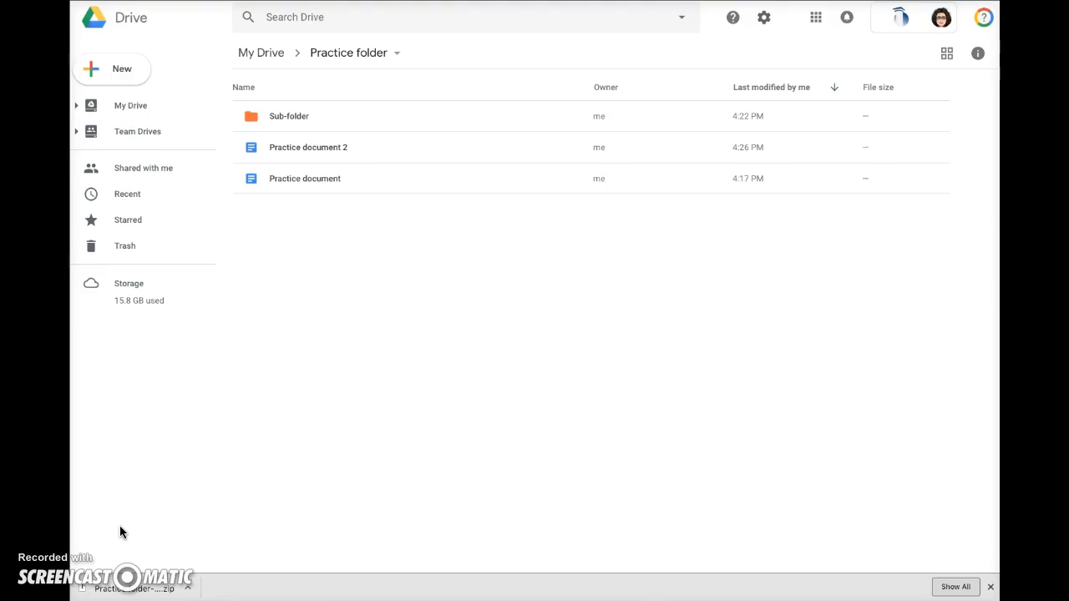
Step: Add Practice document 2 to a second location, Another sub-folder inside the Practice folder in My Drive, while keeping it in its current folder
left_click(303, 146)
left_click(303, 148)
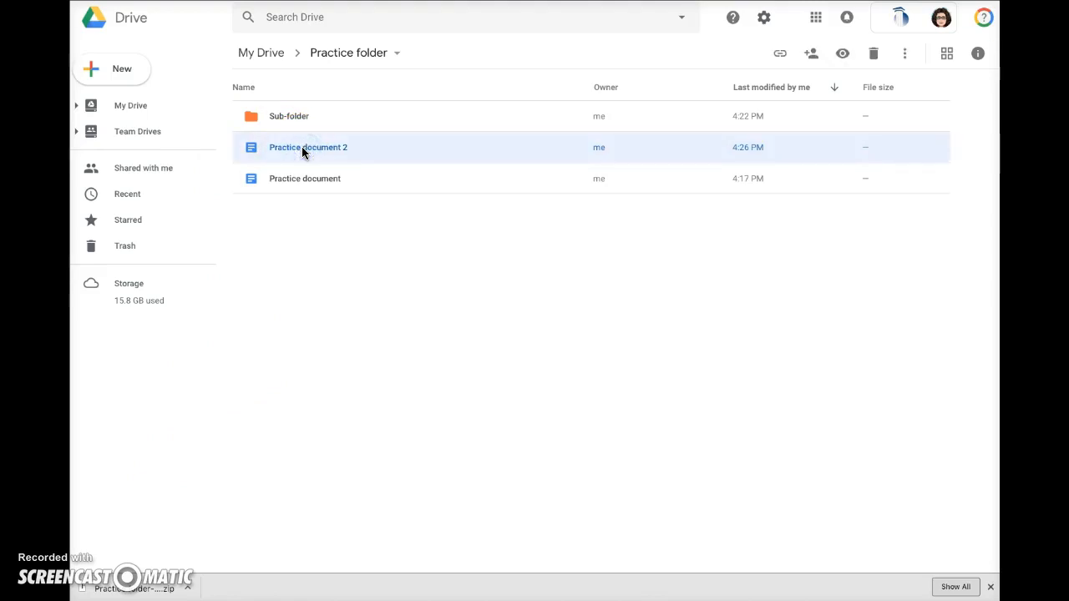
key("shift+z")
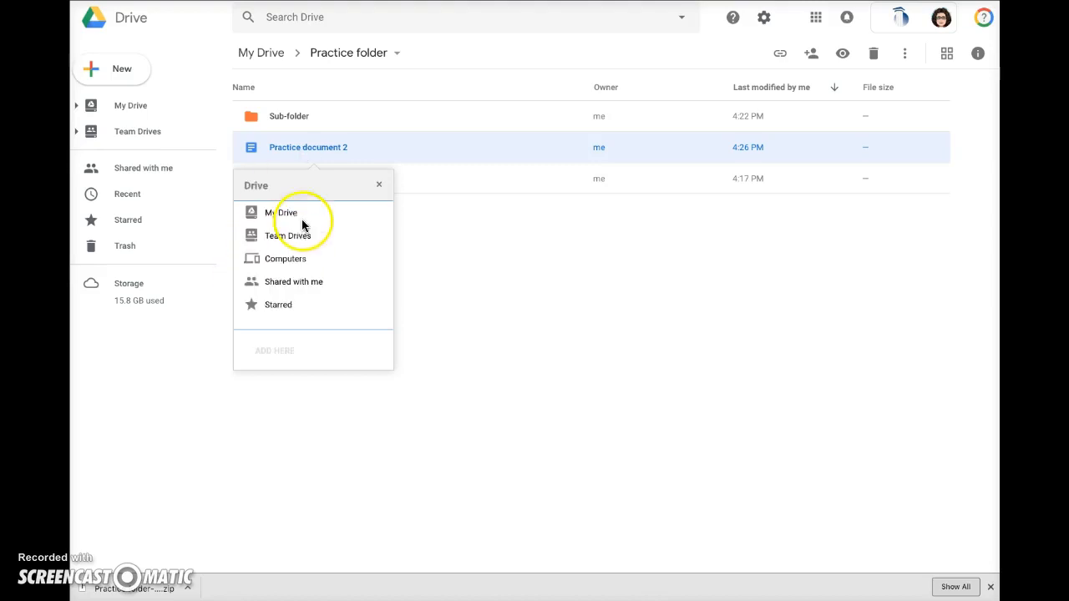
left_click(298, 213)
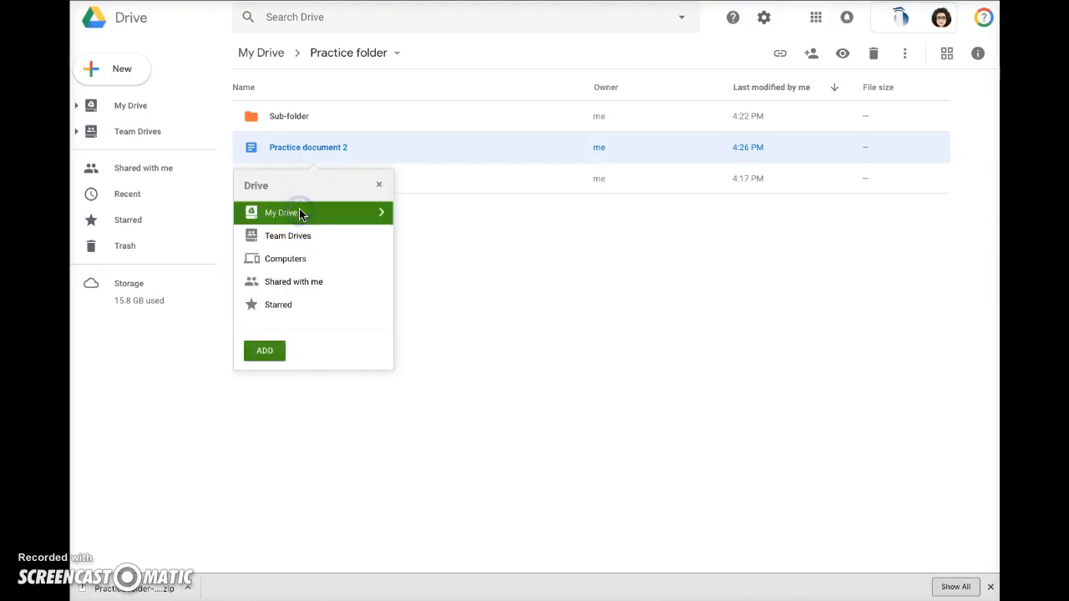
left_click(381, 214)
scroll(326, 276, "down", 3)
scroll(338, 265, "down", 5)
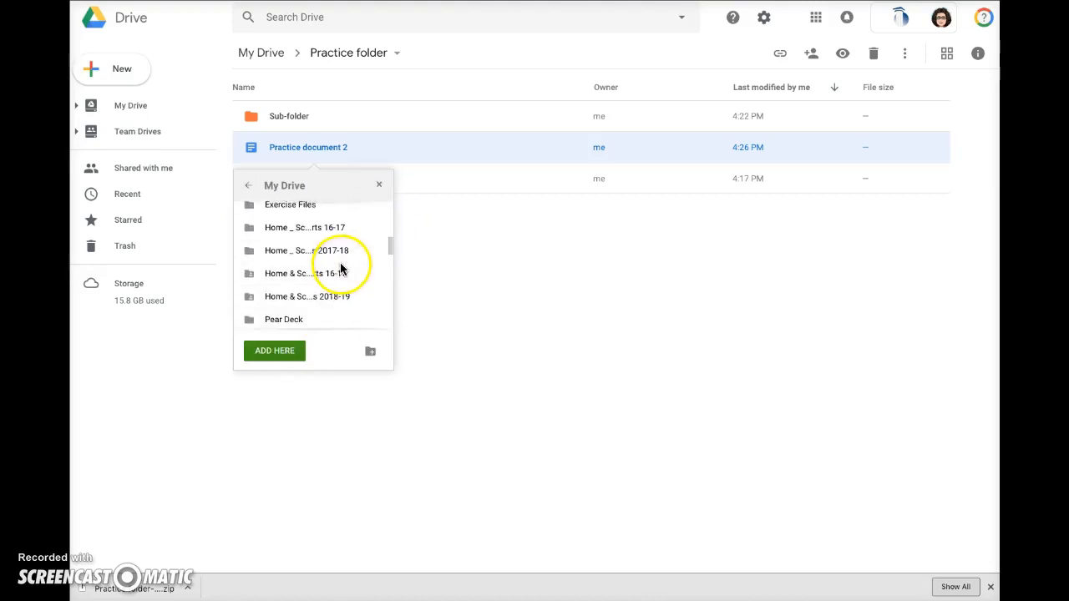
left_click(371, 291)
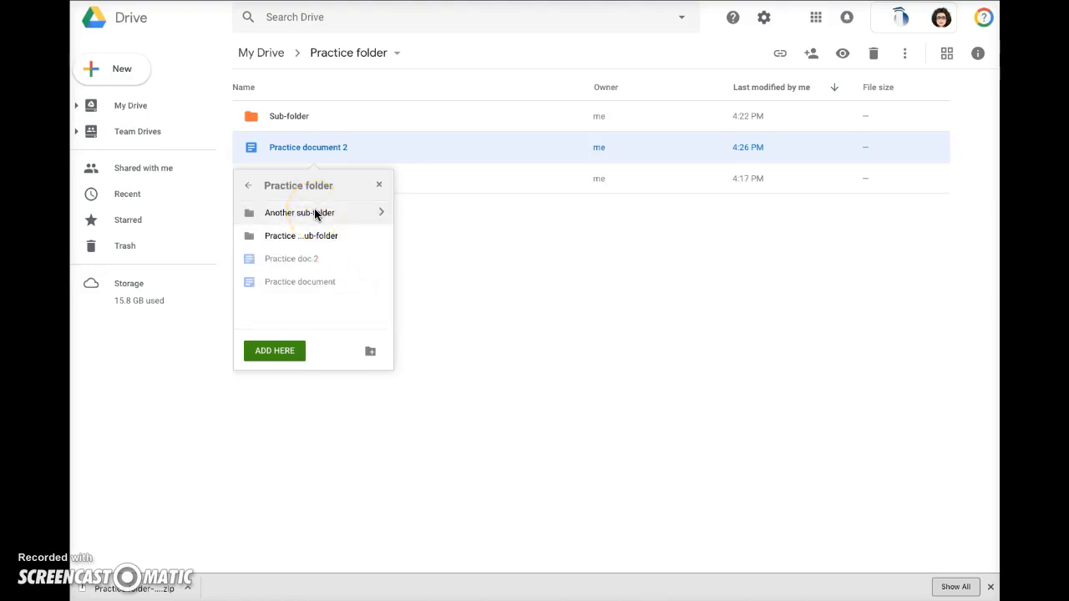
left_click(314, 212)
left_click(263, 354)
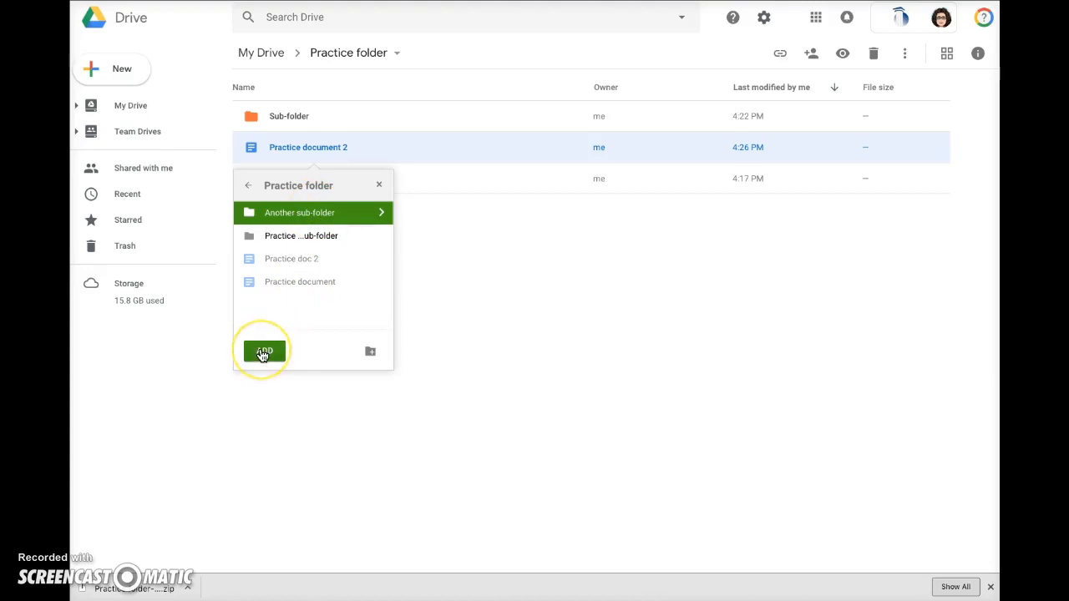
left_click(263, 354)
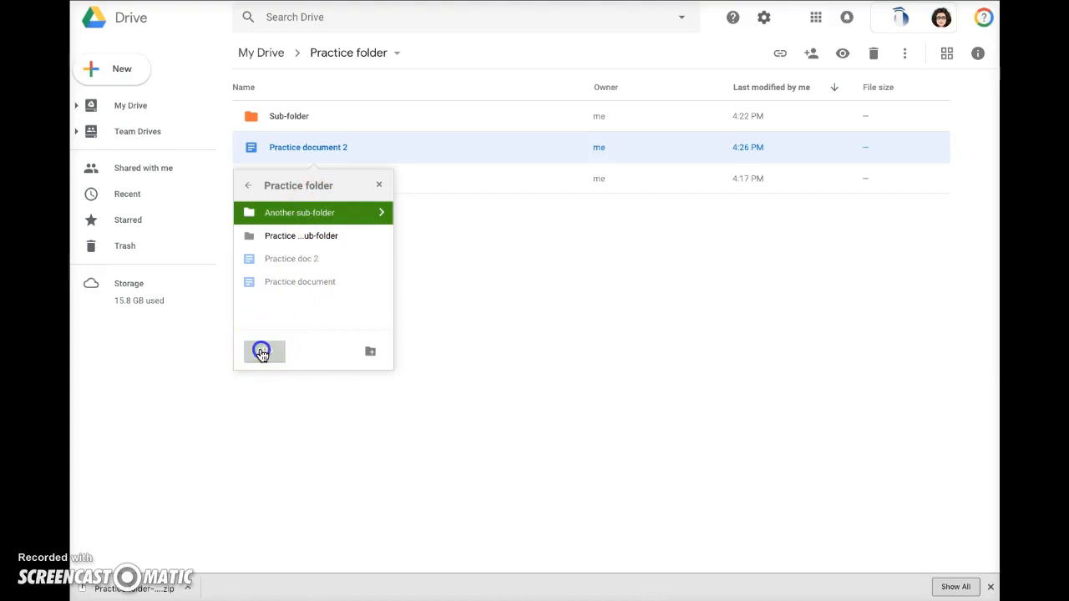